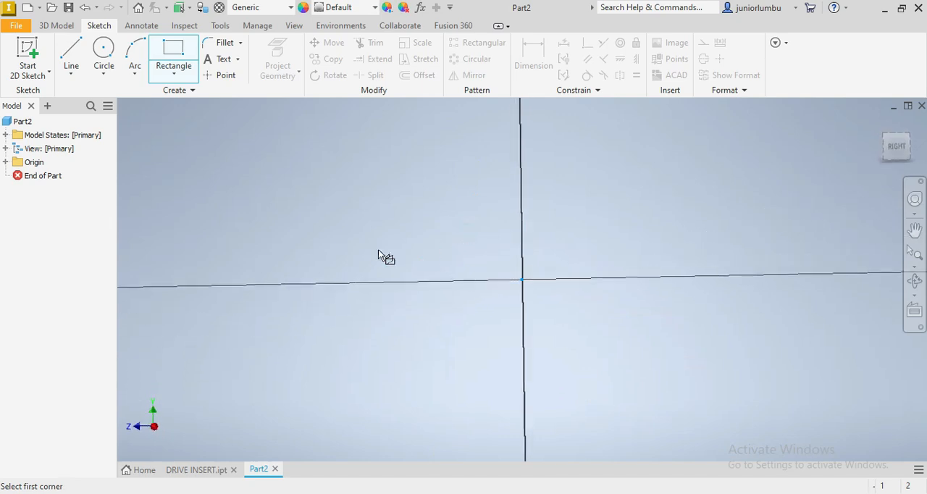
- Sketch a horizontal rectangle about 28.7 mm long, with its lower corner at the origin, extending toward positive Z
{"action": "left_click", "coordinate": [220, 228]}
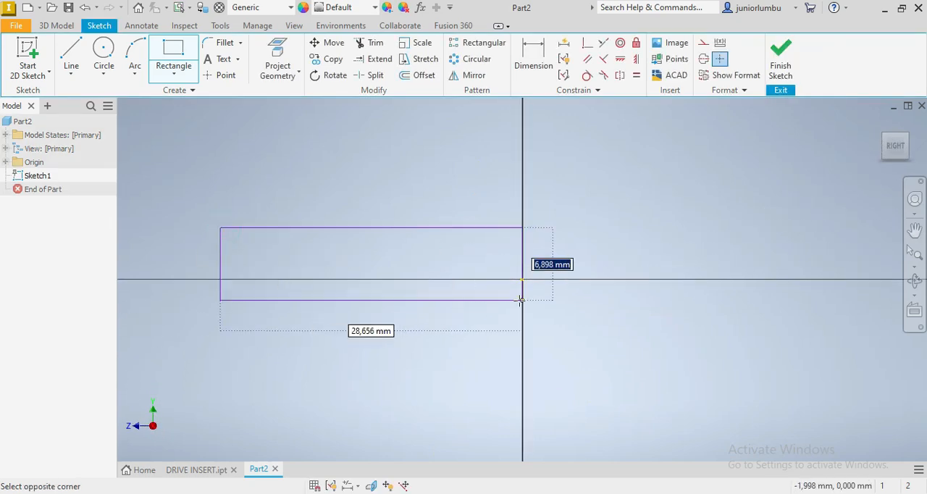
{"action": "key", "text": "Escape"}
{"action": "left_click", "coordinate": [522, 280]}
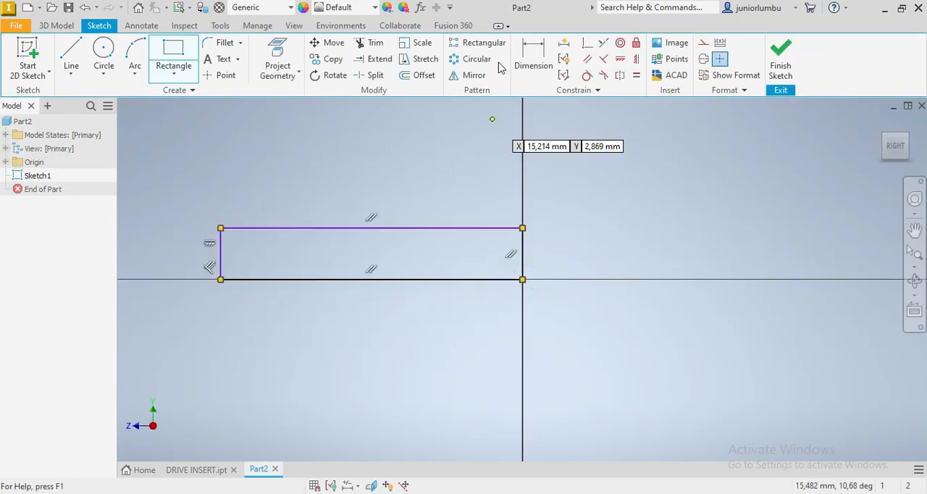
- Dimension the rectangle's horizontal length as 100 mm, placing the dimension below the profile
{"action": "left_click", "coordinate": [533, 58]}
{"action": "left_click", "coordinate": [360, 229]}
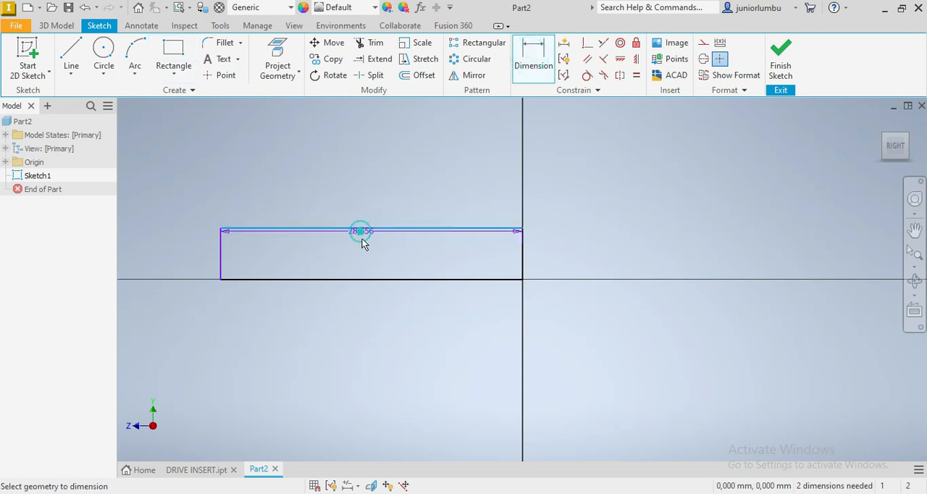
{"action": "left_click", "coordinate": [341, 374]}
{"action": "type", "text": "100"}
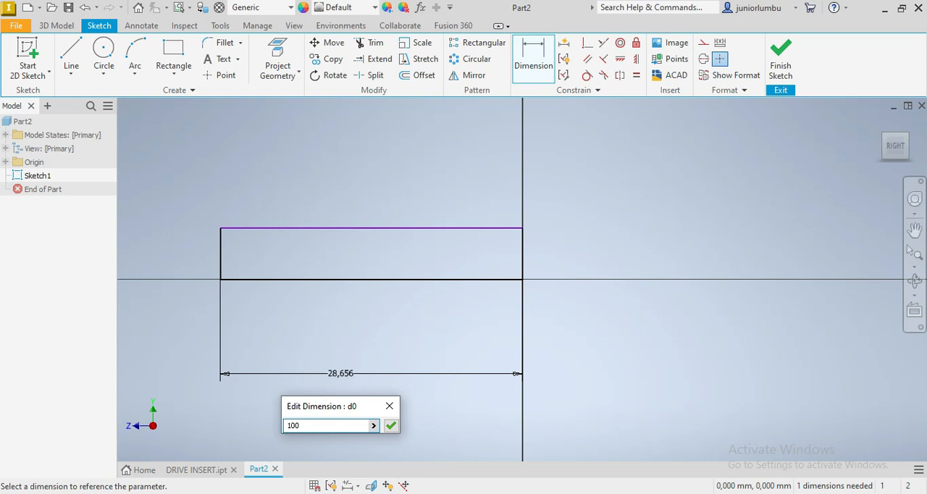
{"action": "key", "text": "Return"}
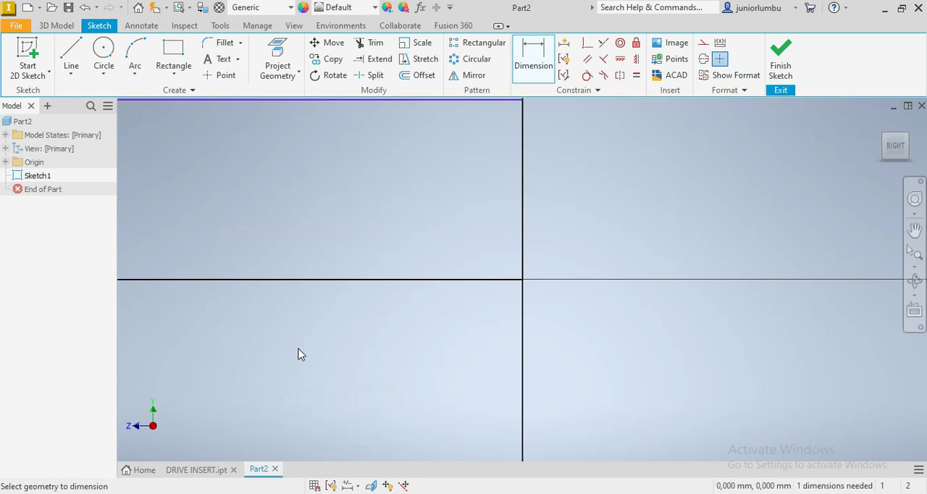
- Dimension the height of the long rectangle as 15 mm at its end away from the origin
{"action": "scroll", "coordinate": [268, 333], "scroll_direction": "up", "scroll_amount": 5}
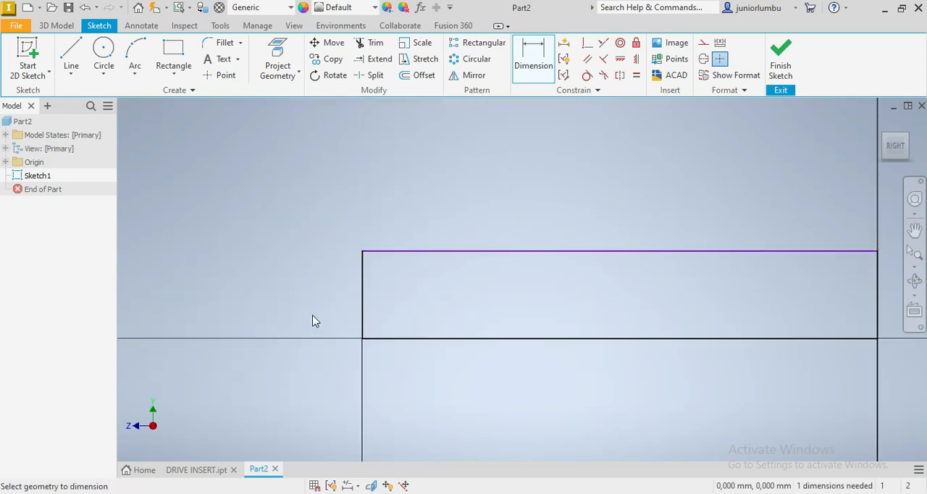
{"action": "left_click", "coordinate": [364, 276]}
{"action": "left_click", "coordinate": [287, 285]}
{"action": "type", "text": "15"}
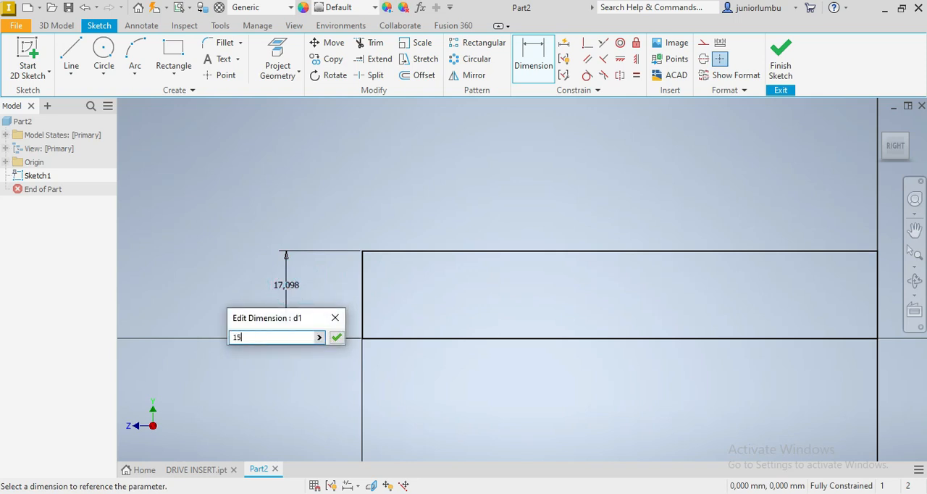
{"action": "key", "text": "Return"}
- Sketch a small rectangle about 4.4 by 6.8 mm standing on the long rectangle's upper edge, near its end away from the origin
{"action": "left_click", "coordinate": [174, 49]}
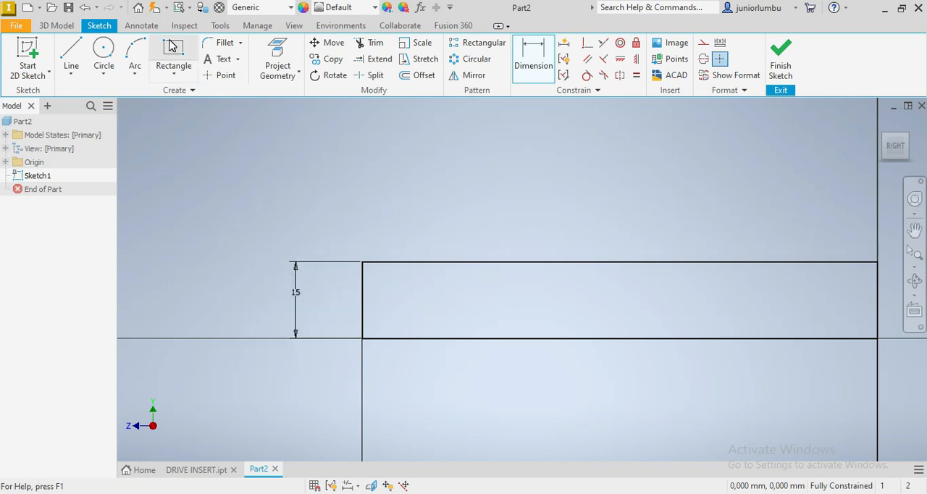
{"action": "scroll", "coordinate": [362, 234], "scroll_direction": "up", "scroll_amount": 3}
{"action": "left_click", "coordinate": [392, 281]}
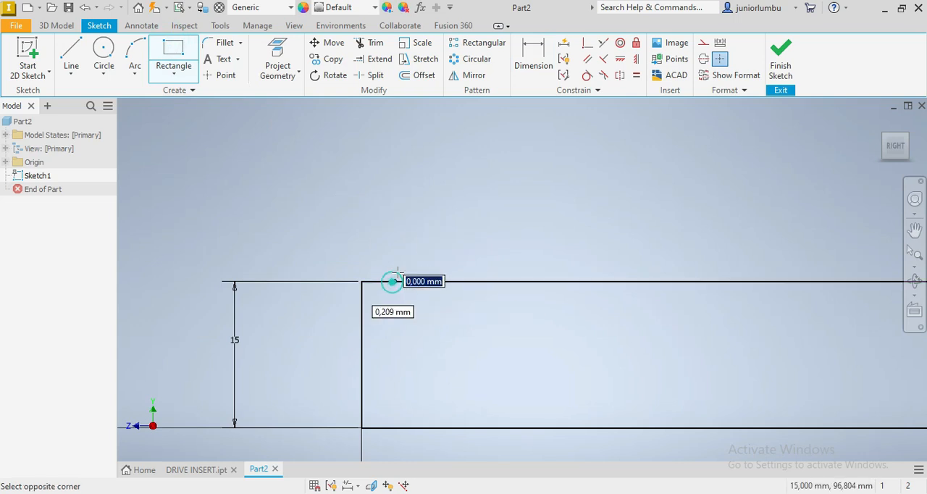
{"action": "left_click", "coordinate": [435, 215]}
- Dimension the small rectangle's width as 4 mm
{"action": "left_click", "coordinate": [534, 58]}
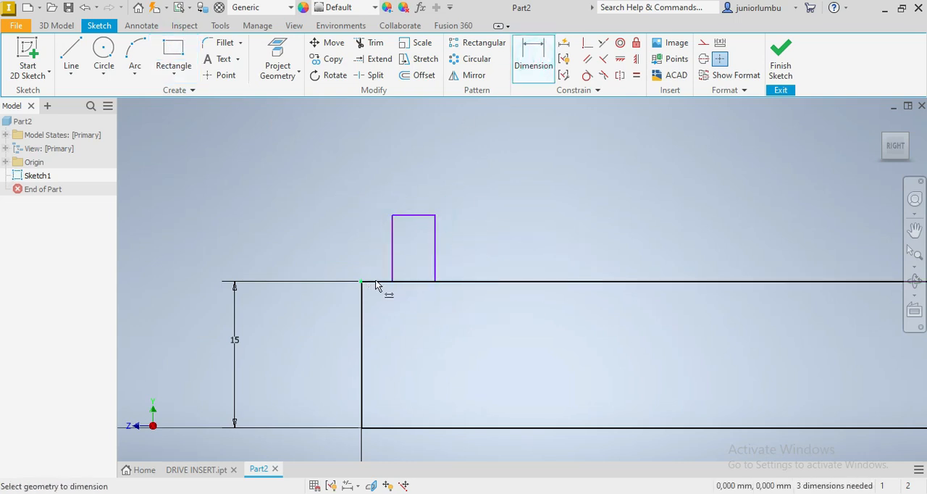
{"action": "left_click", "coordinate": [402, 217]}
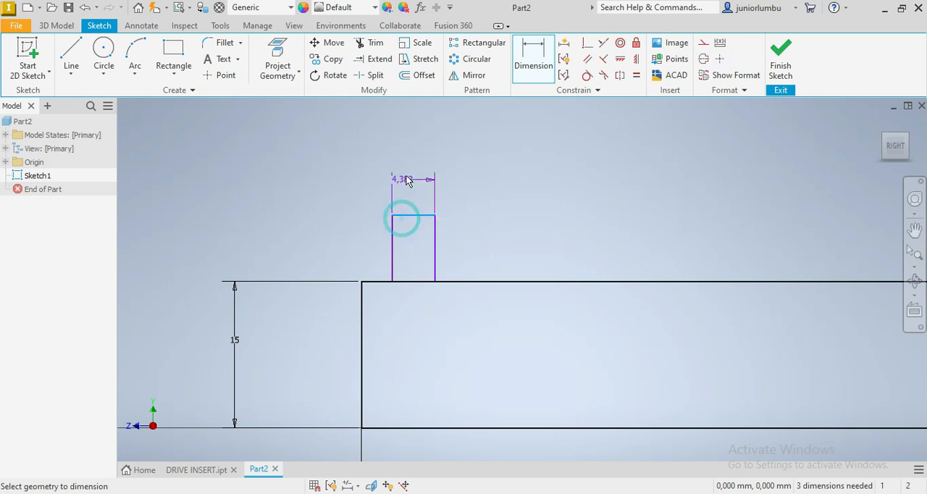
{"action": "left_click", "coordinate": [408, 168]}
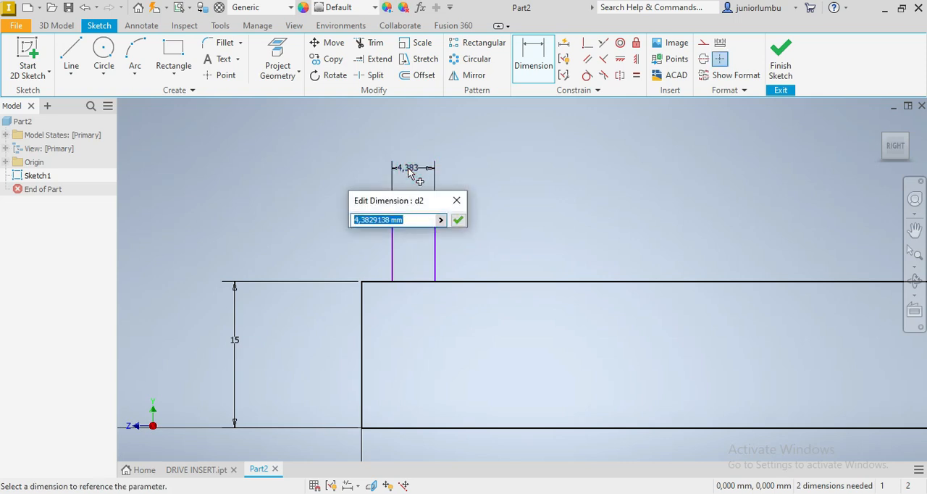
{"action": "type", "text": "4"}
{"action": "key", "text": "Return"}
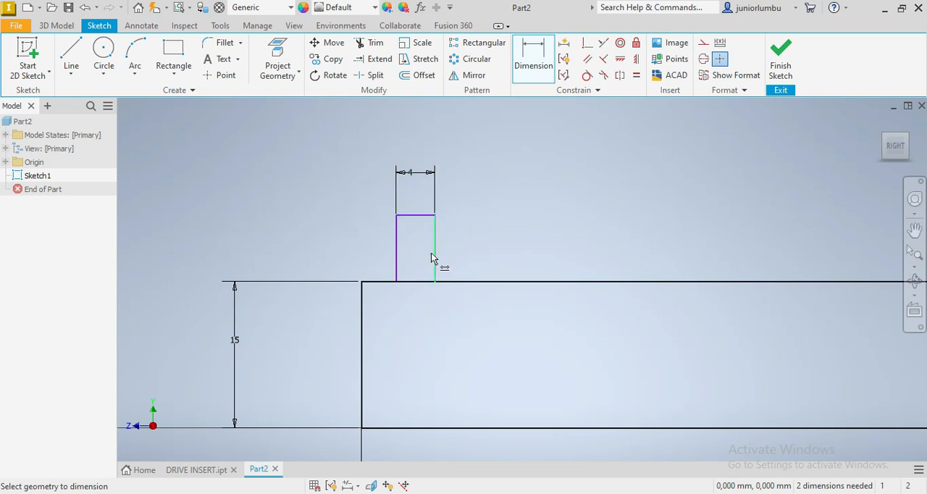
- Dimension the small rectangle's height as 6 mm
{"action": "left_click", "coordinate": [435, 232]}
{"action": "left_click", "coordinate": [532, 69]}
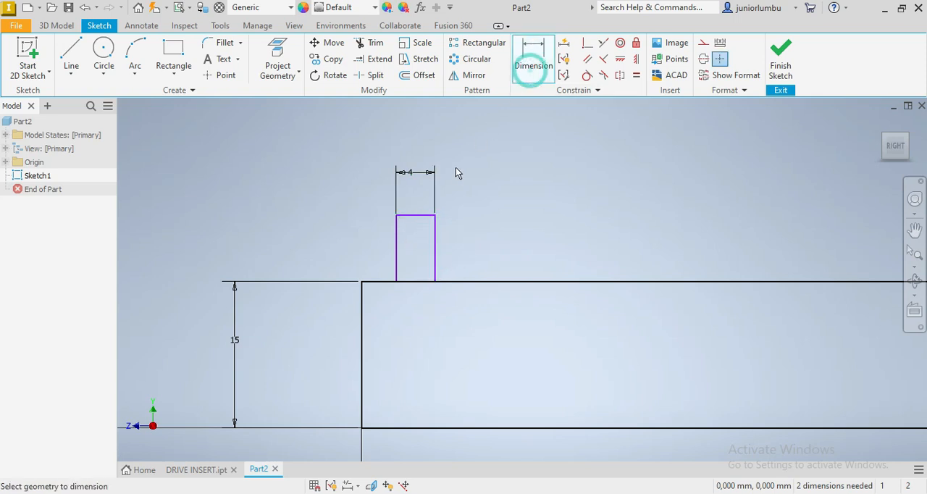
{"action": "left_click", "coordinate": [440, 225]}
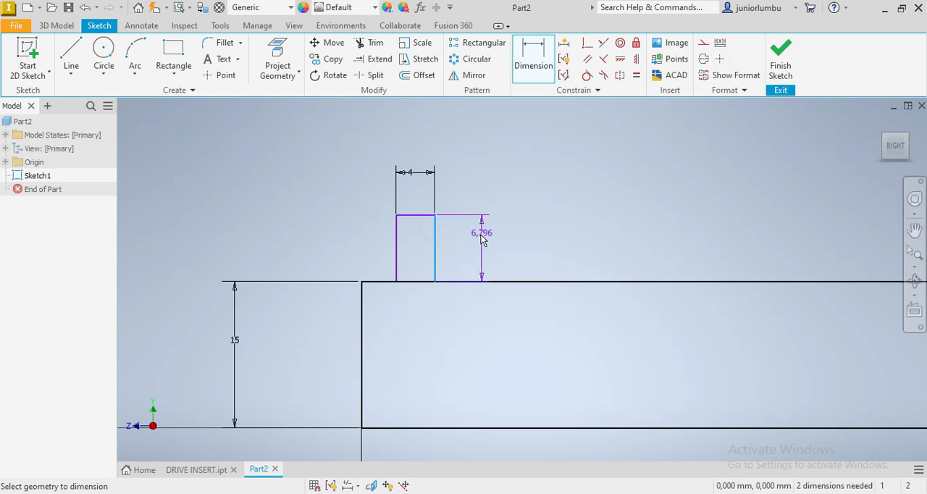
{"action": "left_click", "coordinate": [478, 237]}
{"action": "type", "text": "6"}
{"action": "key", "text": "Return"}
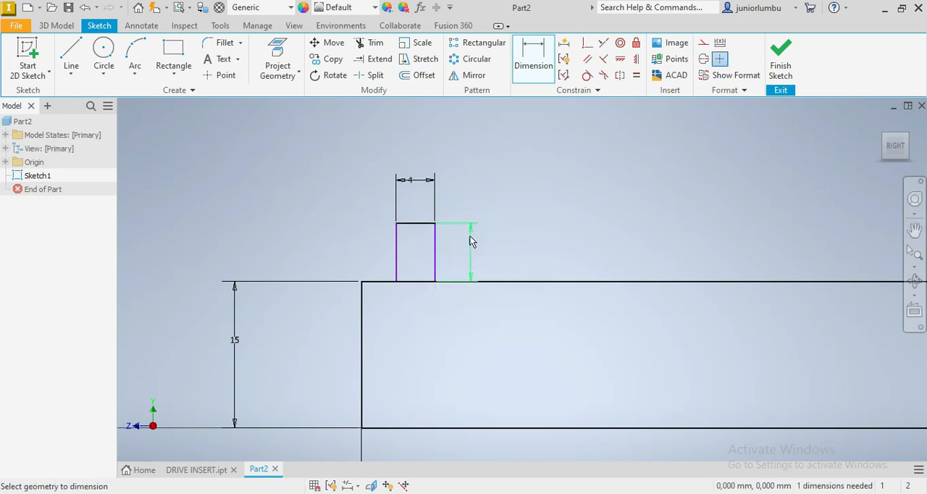
- Dimension the distance between the long rectangle's outer end edge and the small rectangle's nearest side as 6 mm
{"action": "left_click", "coordinate": [362, 319]}
{"action": "left_click", "coordinate": [397, 244]}
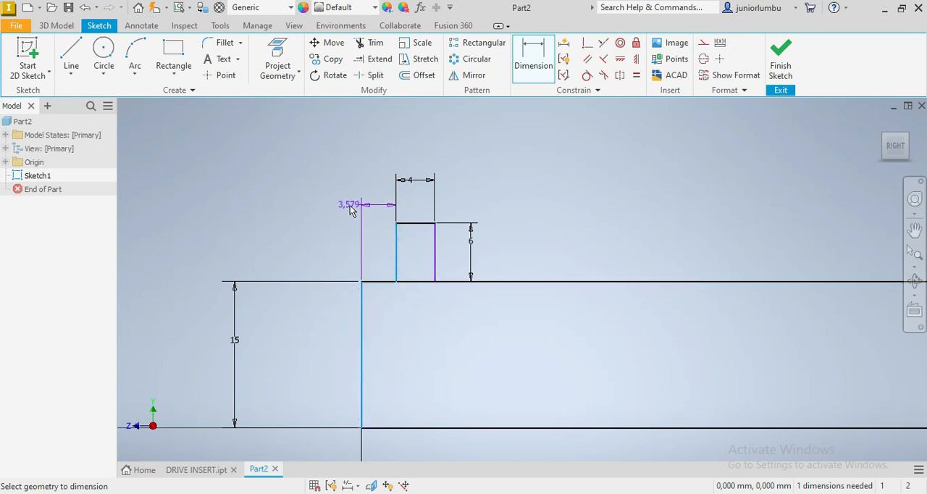
{"action": "left_click", "coordinate": [350, 206]}
{"action": "type", "text": "6"}
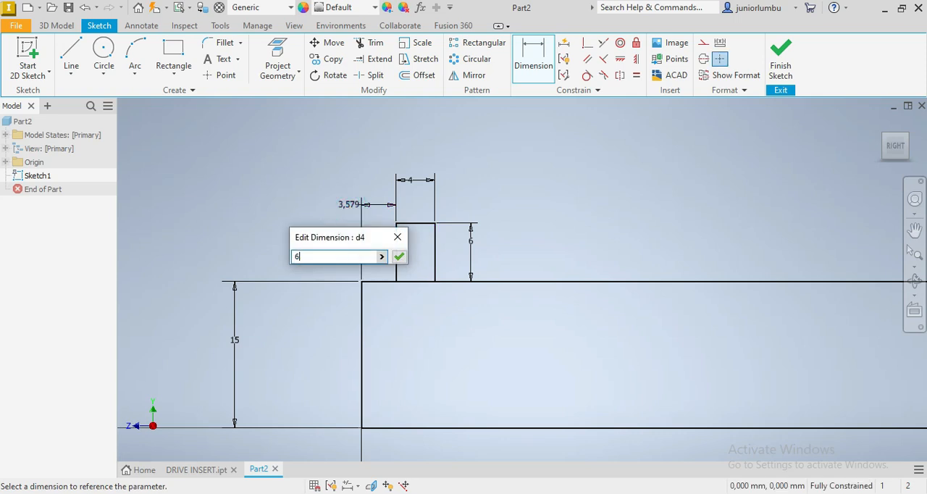
{"action": "key", "text": "Return"}
- Revolve only the long rectangle's profile a full 360 degrees about the Z axis to create a solid cylinder
{"action": "scroll", "coordinate": [406, 345], "scroll_direction": "down", "scroll_amount": 3}
{"action": "scroll", "coordinate": [411, 348], "scroll_direction": "up", "scroll_amount": 2}
{"action": "scroll", "coordinate": [411, 347], "scroll_direction": "down", "scroll_amount": 1}
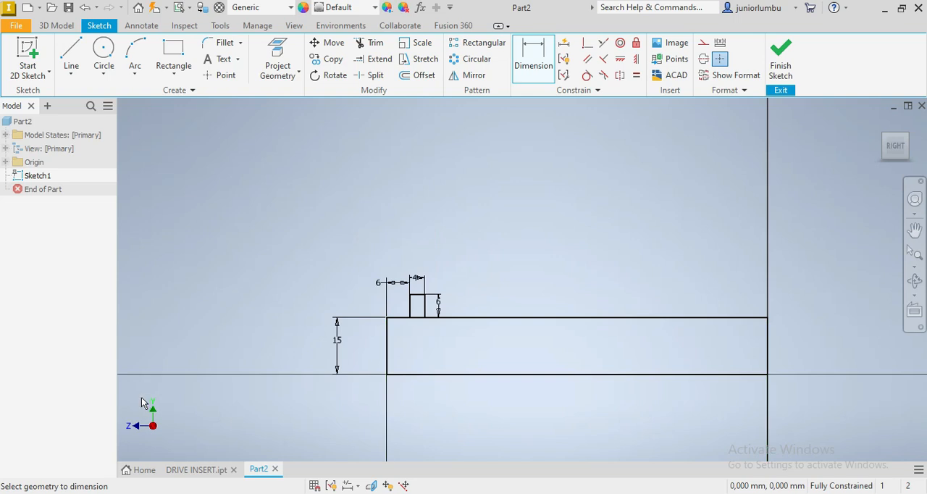
{"action": "left_click", "coordinate": [56, 26]}
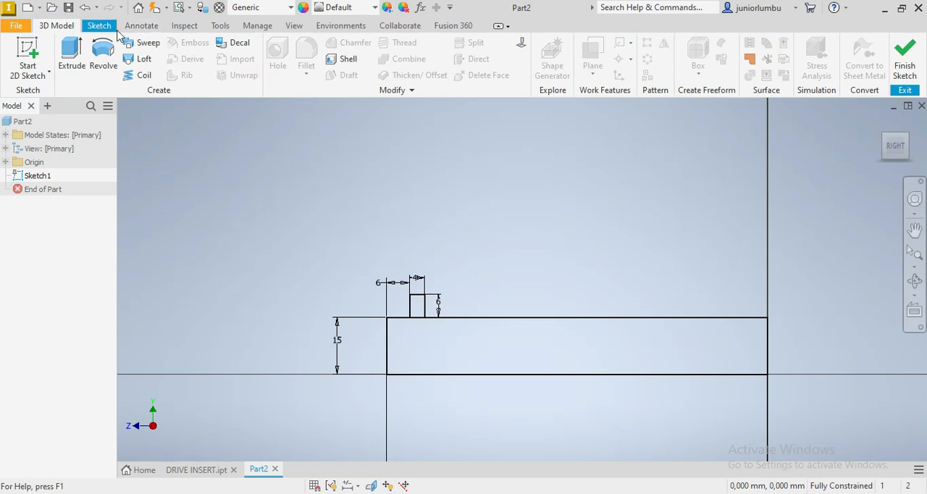
{"action": "left_click", "coordinate": [104, 49]}
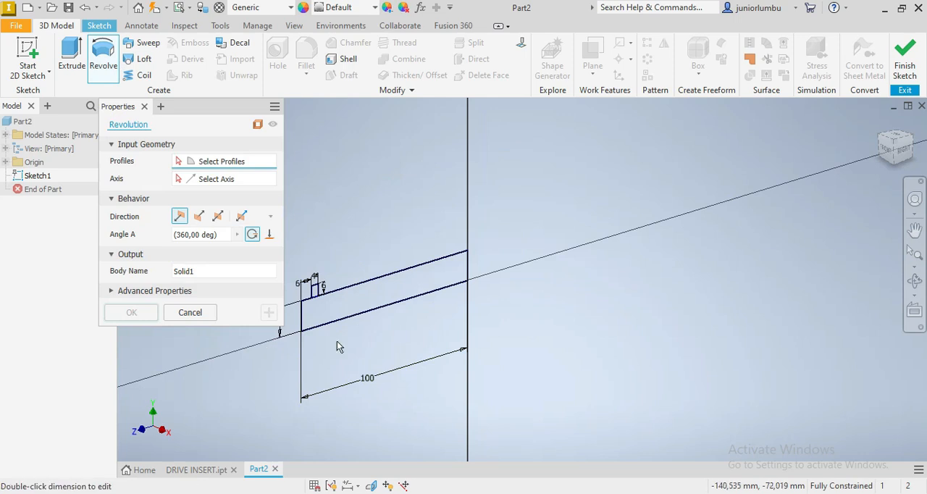
{"action": "scroll", "coordinate": [337, 344], "scroll_direction": "down", "scroll_amount": 4}
{"action": "scroll", "coordinate": [337, 344], "scroll_direction": "up", "scroll_amount": 2}
{"action": "scroll", "coordinate": [399, 330], "scroll_direction": "up", "scroll_amount": 2}
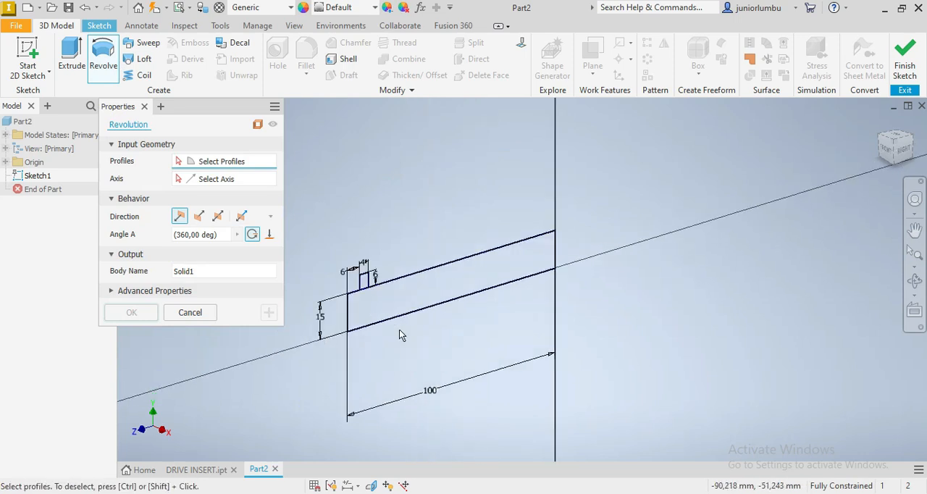
{"action": "left_click", "coordinate": [424, 288]}
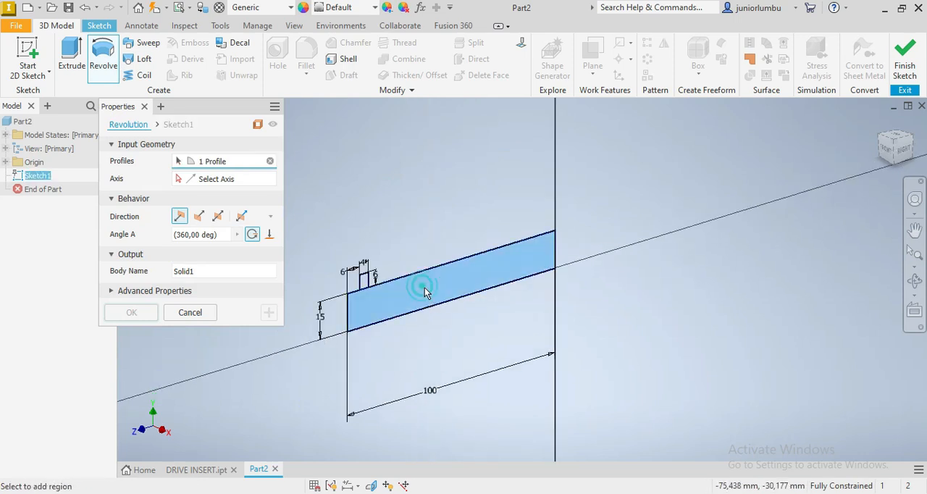
{"action": "left_click", "coordinate": [7, 163]}
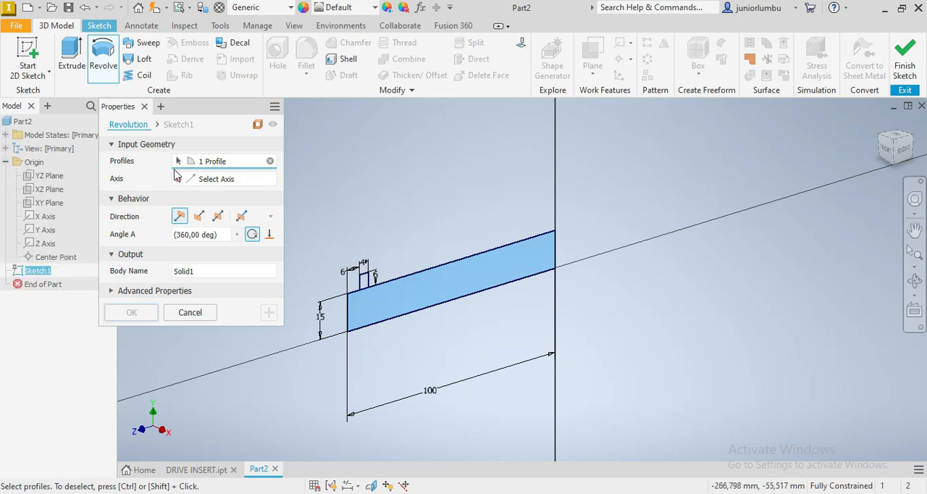
{"action": "left_click", "coordinate": [203, 180]}
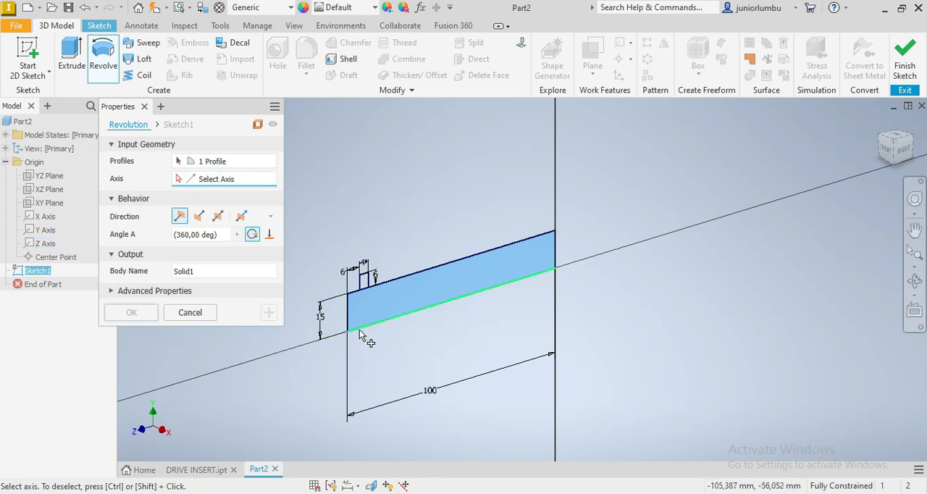
{"action": "left_click", "coordinate": [44, 243]}
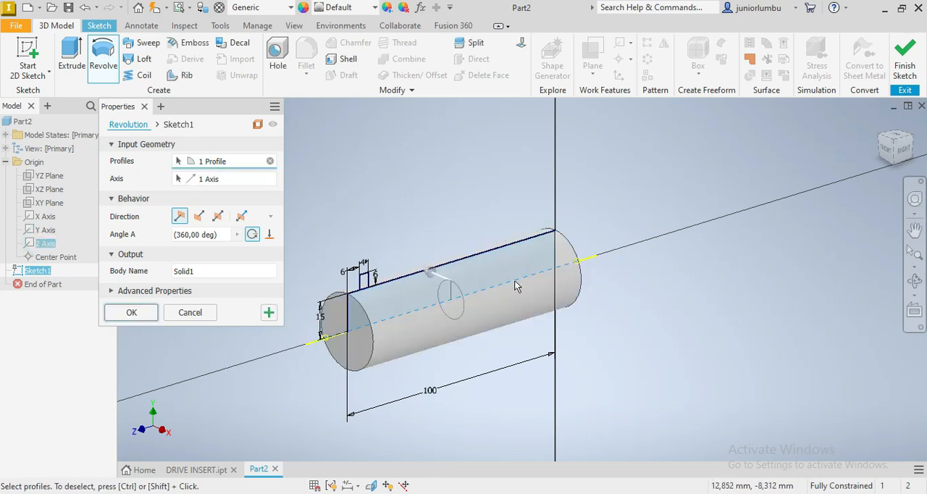
{"action": "left_click", "coordinate": [131, 312]}
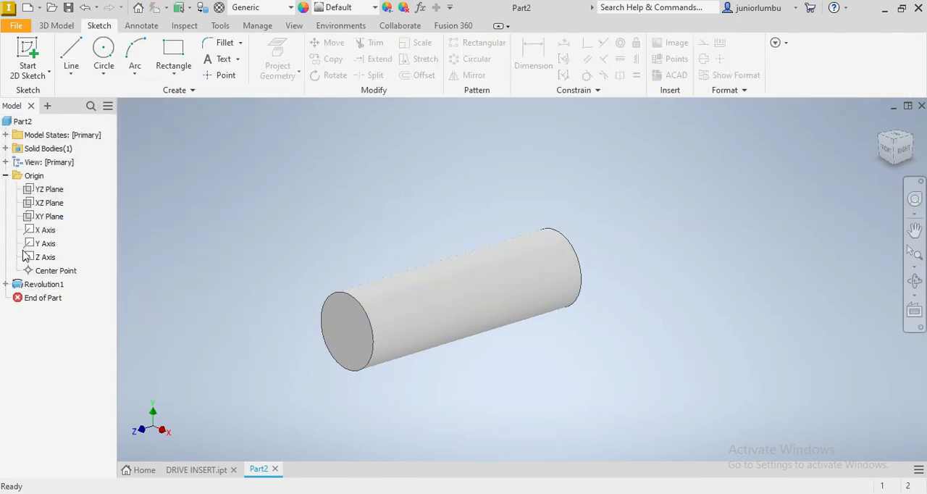
- Make Sketch1 under the revolution feature visible
{"action": "left_click", "coordinate": [6, 284]}
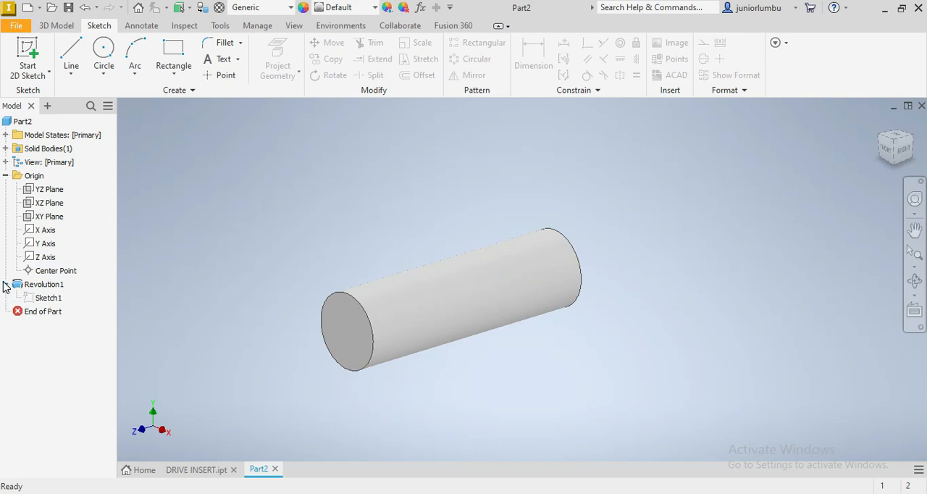
{"action": "right_click", "coordinate": [49, 299]}
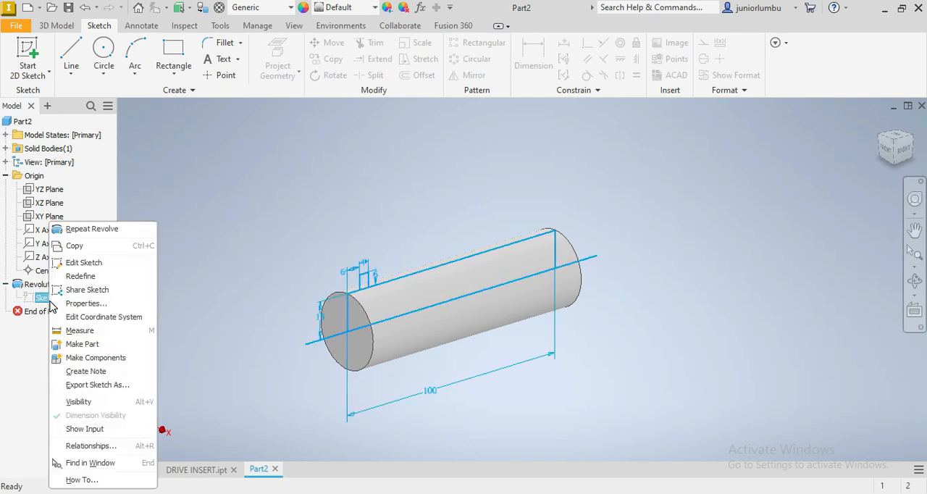
{"action": "left_click", "coordinate": [86, 402]}
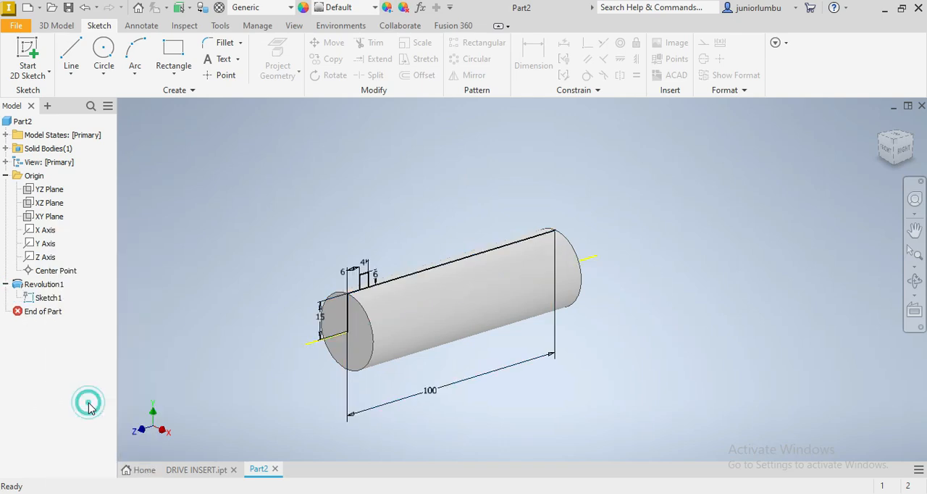
- Set up a Coil with the small 4 by 6 mm rectangle as profile and the Z axis as its axis
{"action": "left_click", "coordinate": [57, 25]}
{"action": "left_click", "coordinate": [139, 75]}
{"action": "scroll", "coordinate": [342, 297], "scroll_direction": "up", "scroll_amount": 3}
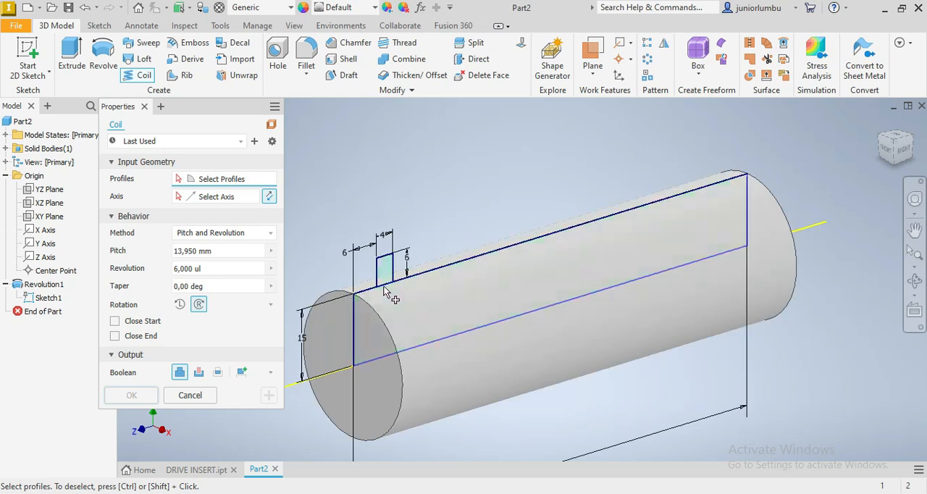
{"action": "scroll", "coordinate": [384, 271], "scroll_direction": "up", "scroll_amount": 4}
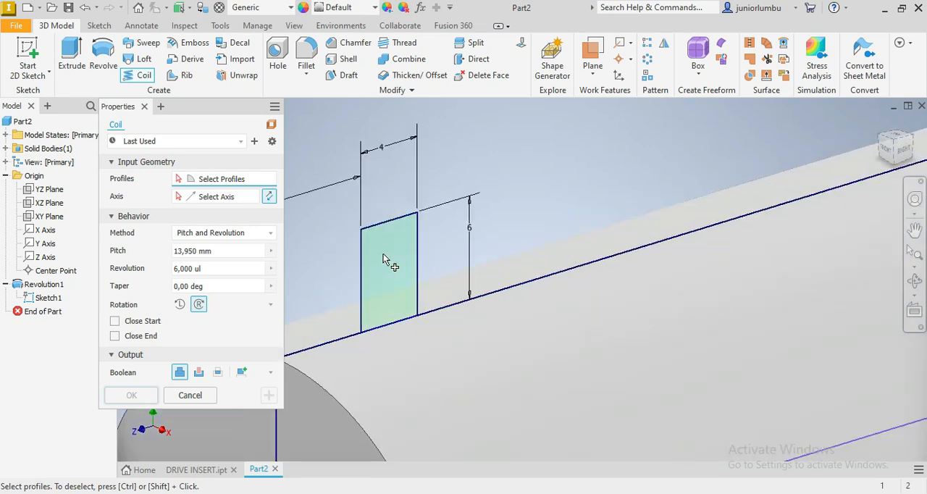
{"action": "left_click", "coordinate": [383, 254]}
{"action": "scroll", "coordinate": [384, 253], "scroll_direction": "down", "scroll_amount": 3}
{"action": "scroll", "coordinate": [426, 278], "scroll_direction": "down", "scroll_amount": 3}
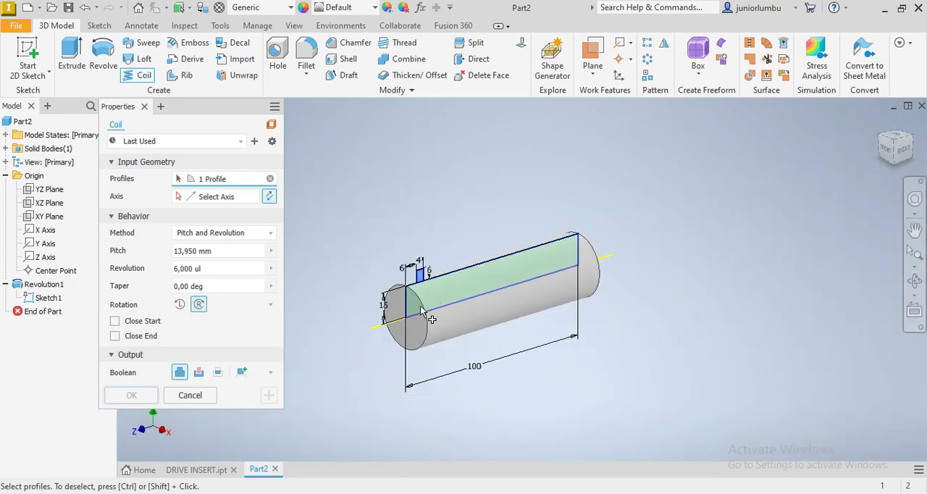
{"action": "scroll", "coordinate": [422, 310], "scroll_direction": "up", "scroll_amount": 3}
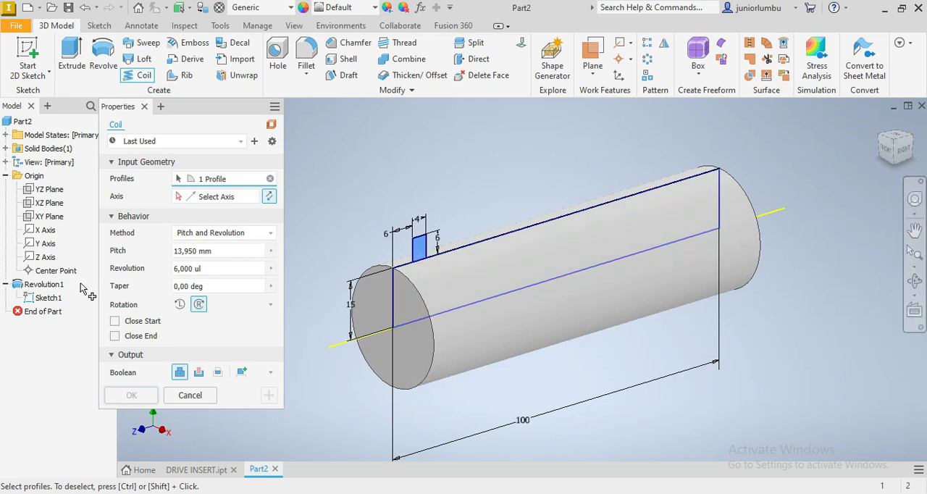
{"action": "left_click", "coordinate": [230, 198]}
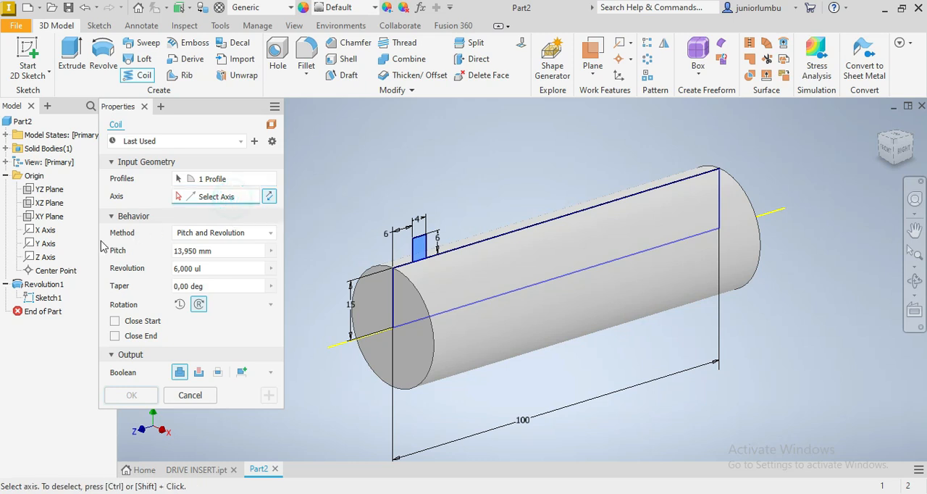
{"action": "left_click", "coordinate": [44, 258]}
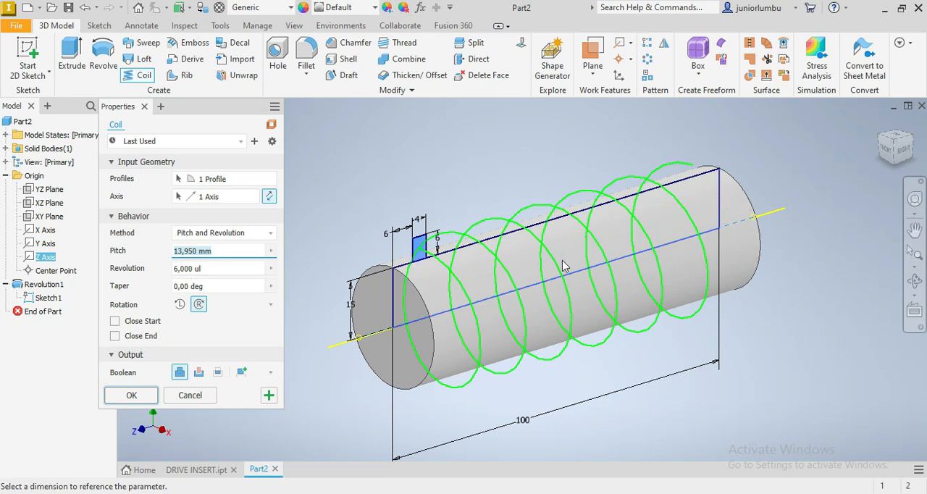
- Try the coil with 10 revolutions, then restore it to 6 revolutions
{"action": "left_click", "coordinate": [231, 269]}
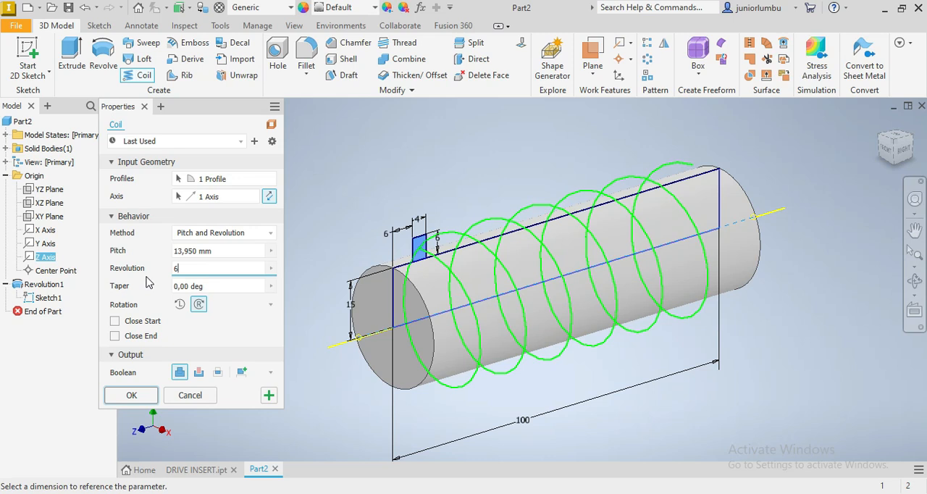
{"action": "key", "text": "BackSpace"}
{"action": "type", "text": "1"}
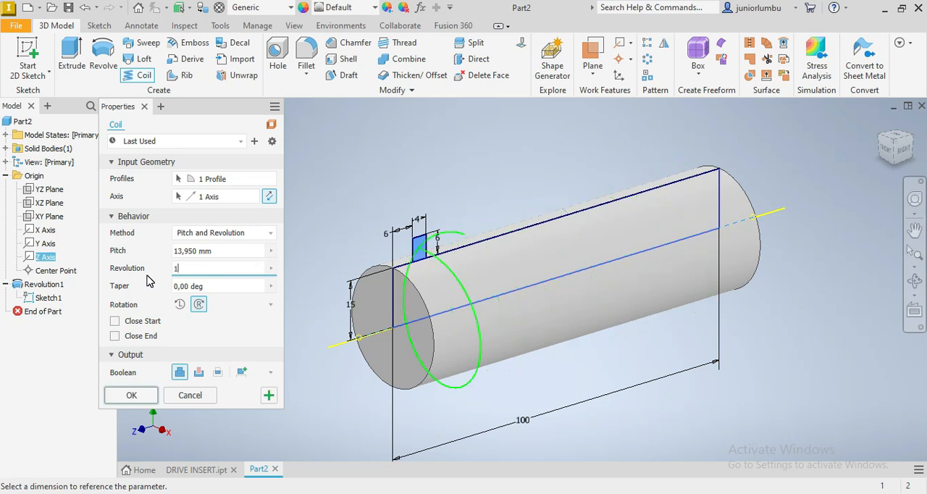
{"action": "type", "text": "0"}
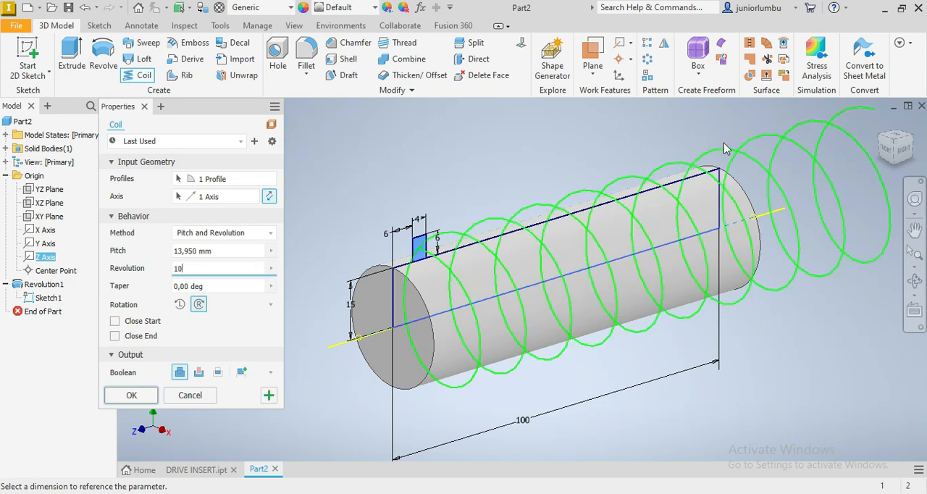
{"action": "double_click", "coordinate": [190, 267]}
{"action": "type", "text": "6"}
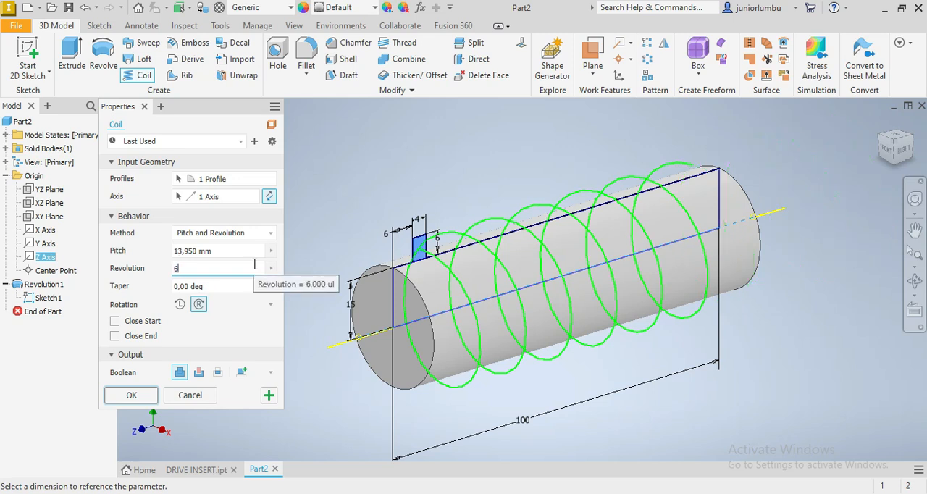
- Try a coil pitch of 20 mm and check how far the preview extends along the cylinder
{"action": "double_click", "coordinate": [244, 250]}
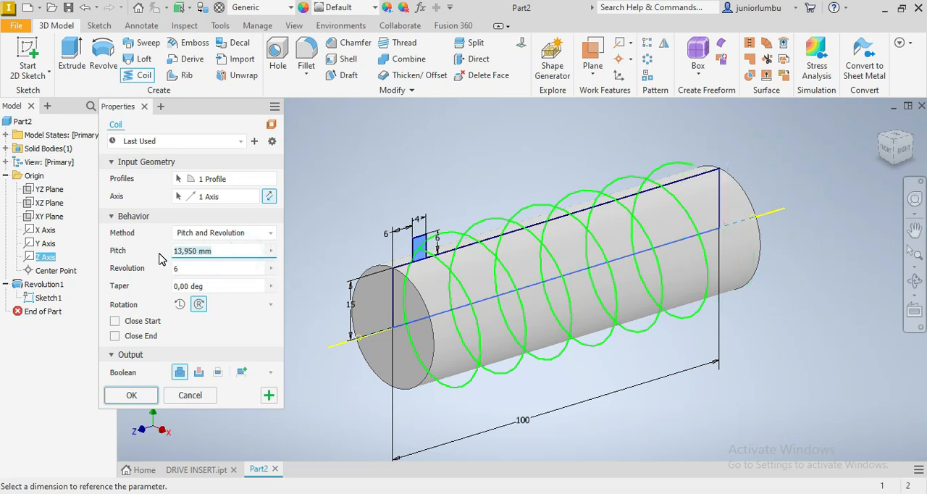
{"action": "type", "text": "2"}
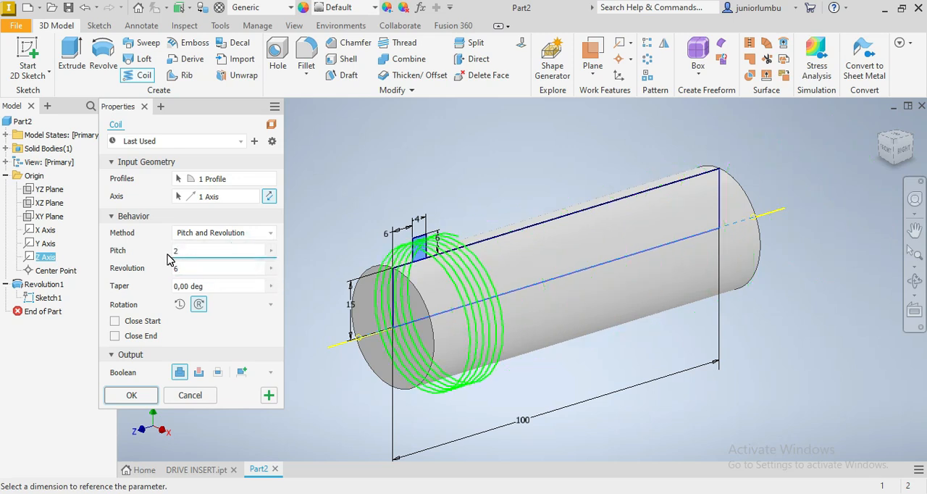
{"action": "type", "text": "0"}
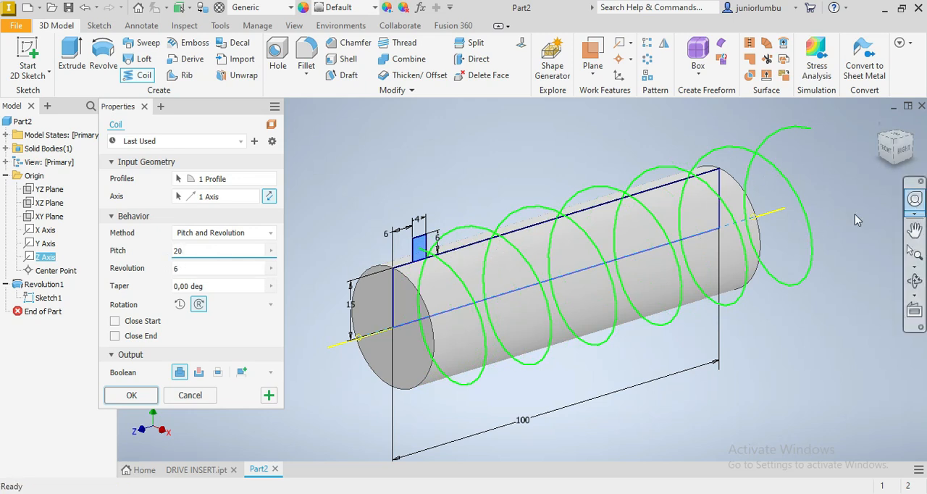
{"action": "left_click_drag", "start_coordinate": [897, 149], "coordinate": [886, 151]}
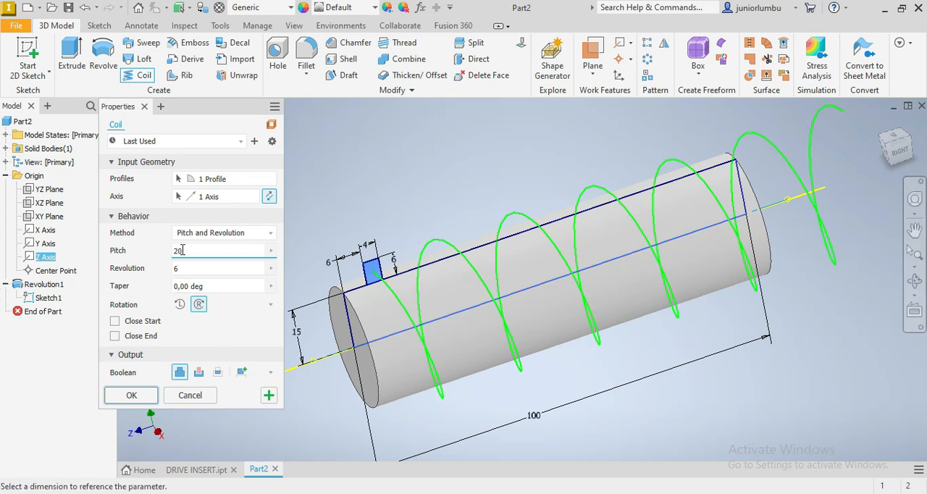
- Set the coil pitch to 13.95 mm and create the coil running along the cylinder
{"action": "left_click_drag", "start_coordinate": [193, 252], "coordinate": [148, 252]}
{"action": "type", "text": "1"}
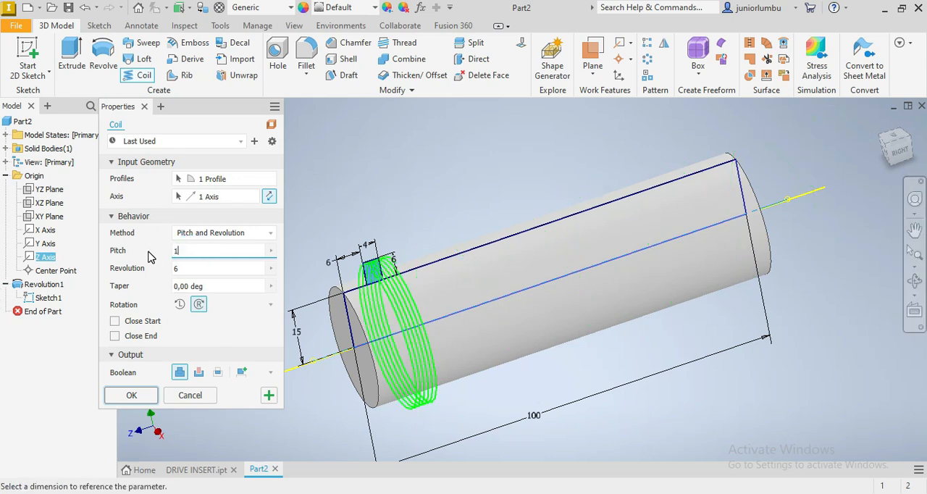
{"action": "type", "text": "3,9"}
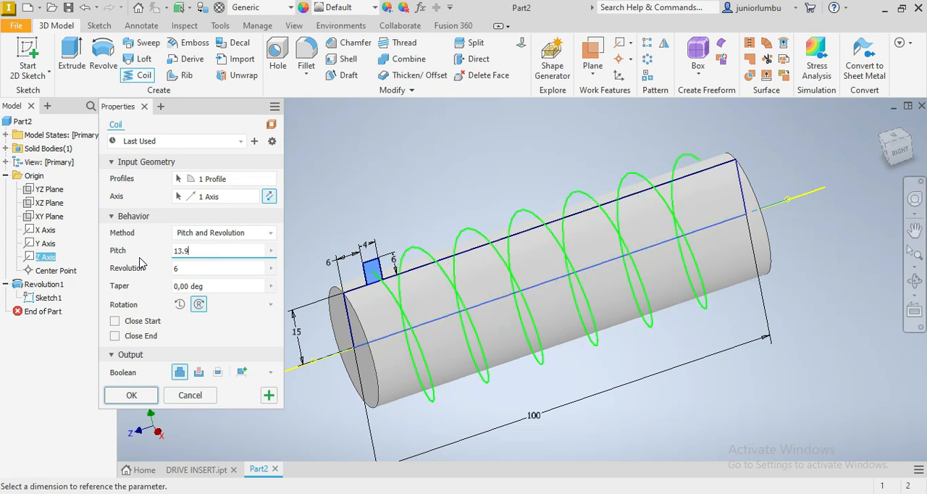
{"action": "type", "text": "5"}
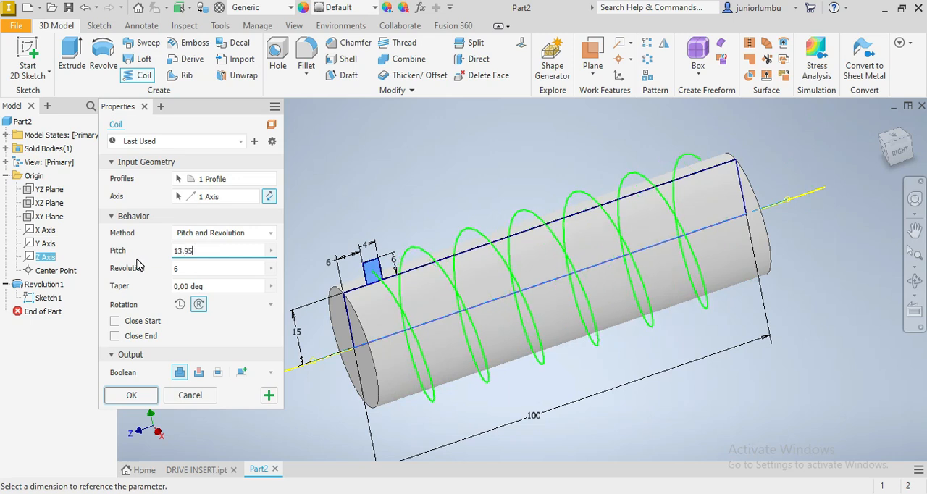
{"action": "left_click", "coordinate": [269, 198]}
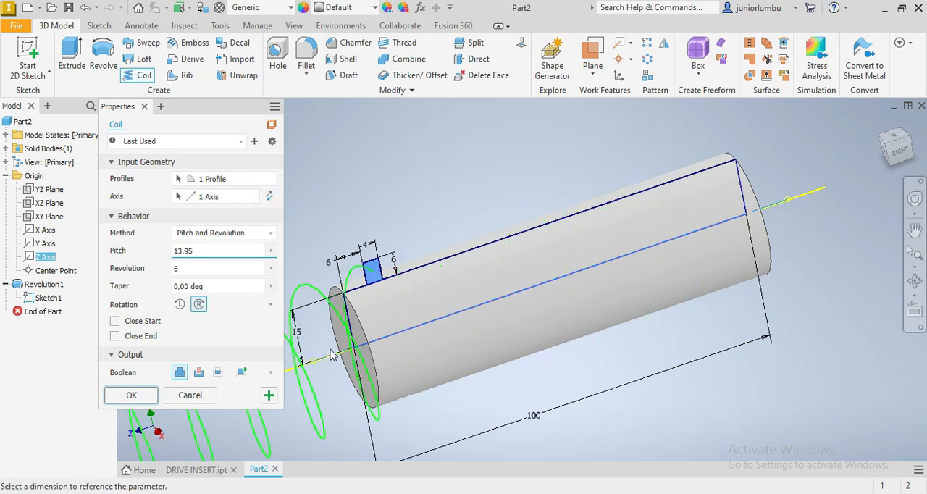
{"action": "left_click", "coordinate": [269, 197]}
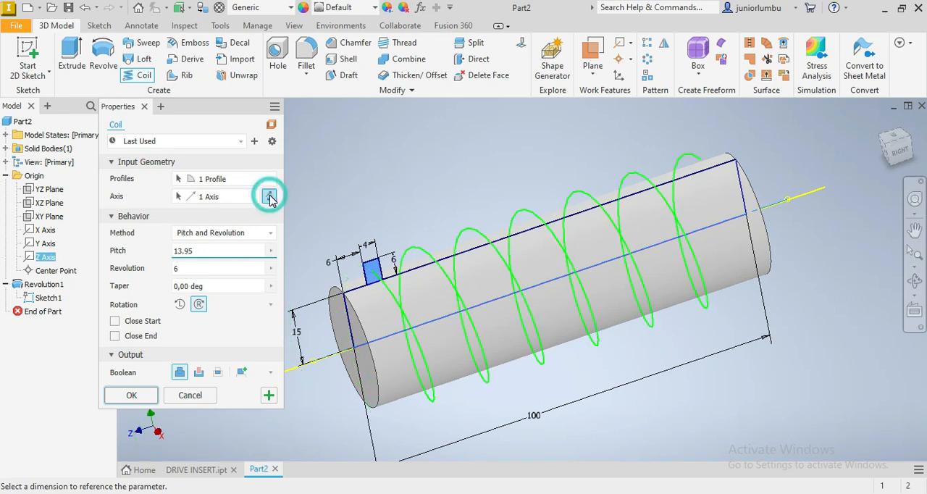
{"action": "left_click", "coordinate": [132, 397]}
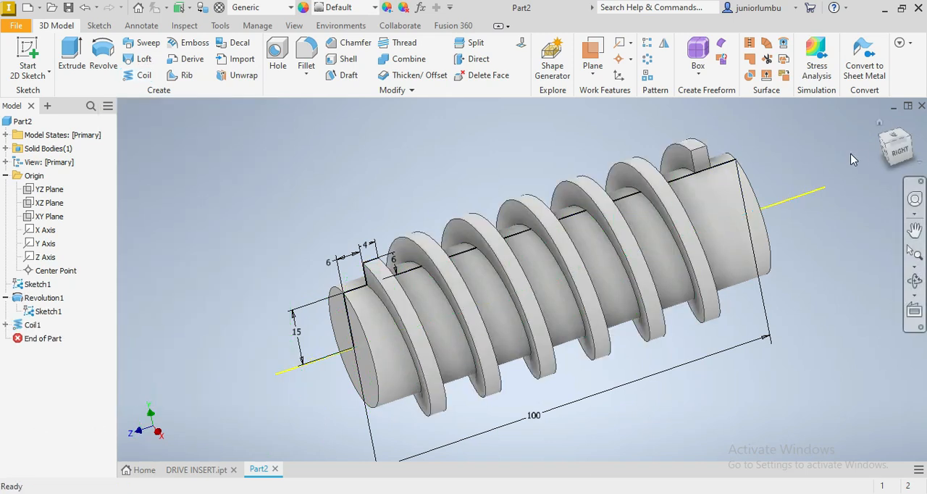
- Set up a 2 mm fillet on the helical edge where one side of the coil meets the cylinder
{"action": "left_click", "coordinate": [891, 152]}
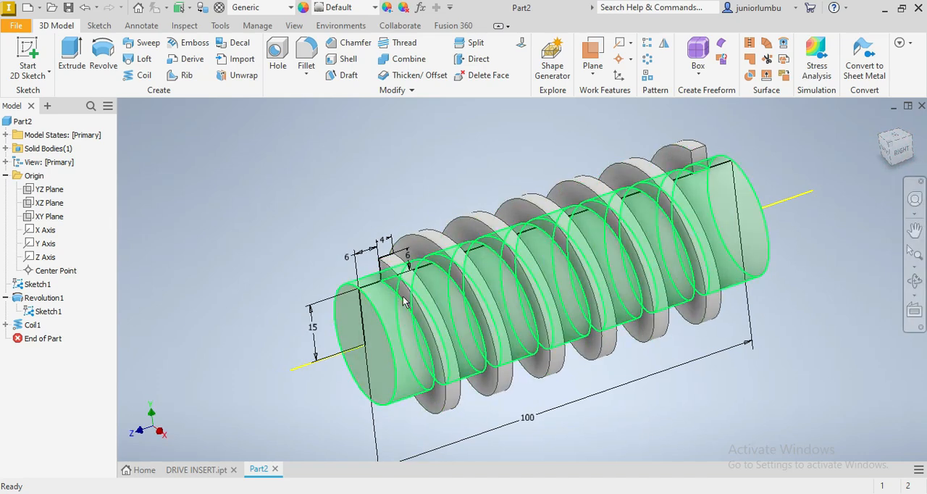
{"action": "scroll", "coordinate": [384, 301], "scroll_direction": "up", "scroll_amount": 5}
{"action": "scroll", "coordinate": [383, 303], "scroll_direction": "down", "scroll_amount": 3}
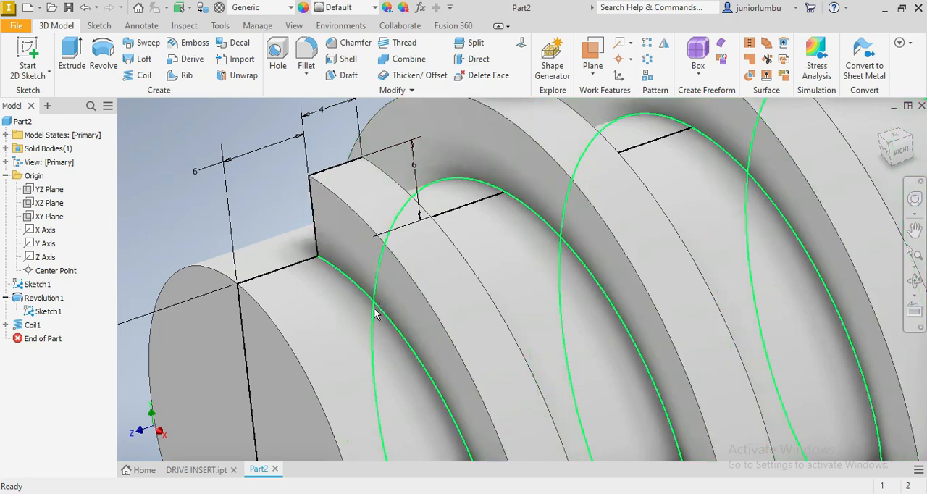
{"action": "left_click", "coordinate": [373, 308]}
{"action": "scroll", "coordinate": [508, 326], "scroll_direction": "down", "scroll_amount": 2}
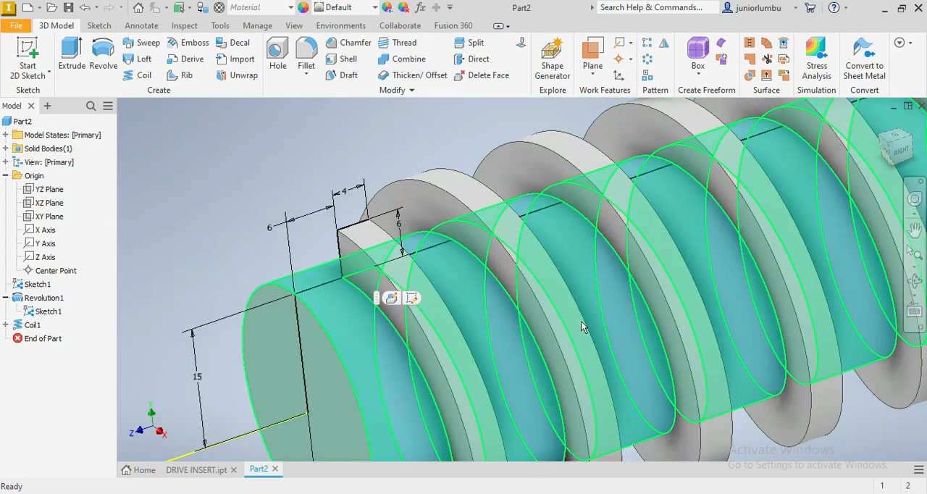
{"action": "left_click", "coordinate": [183, 216]}
{"action": "left_click", "coordinate": [384, 319]}
{"action": "left_click", "coordinate": [408, 315]}
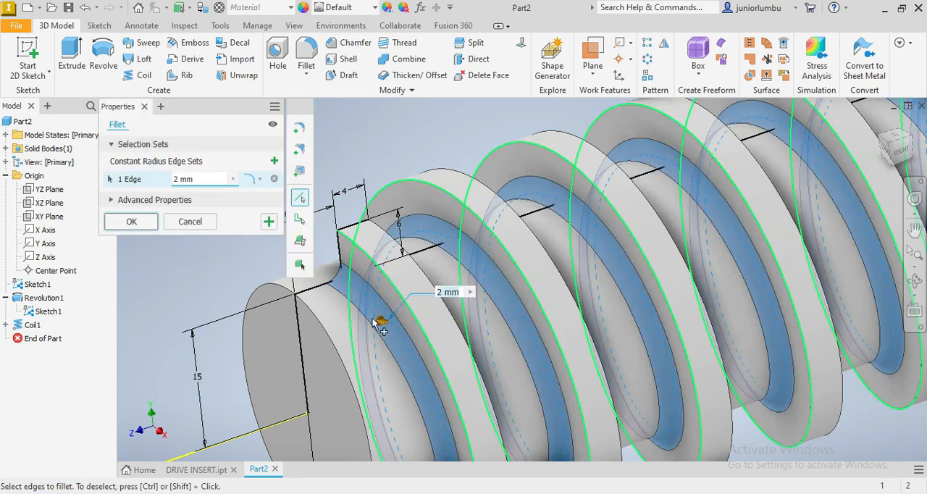
- Add the helical root edge on the coil's opposite side to the 2 mm fillet and create it
{"action": "left_click", "coordinate": [207, 181]}
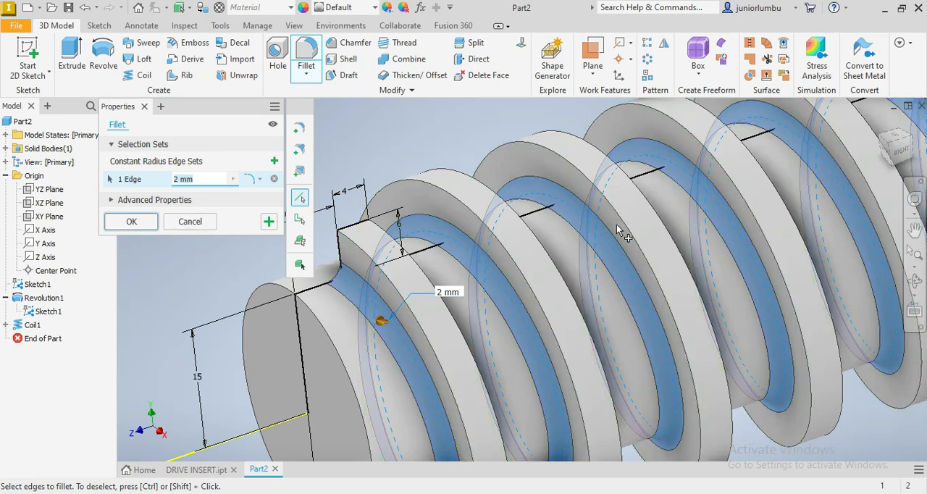
{"action": "scroll", "coordinate": [824, 159], "scroll_direction": "down", "scroll_amount": 2}
{"action": "left_click_drag", "start_coordinate": [901, 161], "coordinate": [844, 112]}
{"action": "scroll", "coordinate": [770, 153], "scroll_direction": "up", "scroll_amount": 3}
{"action": "left_click", "coordinate": [769, 153]}
{"action": "scroll", "coordinate": [770, 154], "scroll_direction": "down", "scroll_amount": 3}
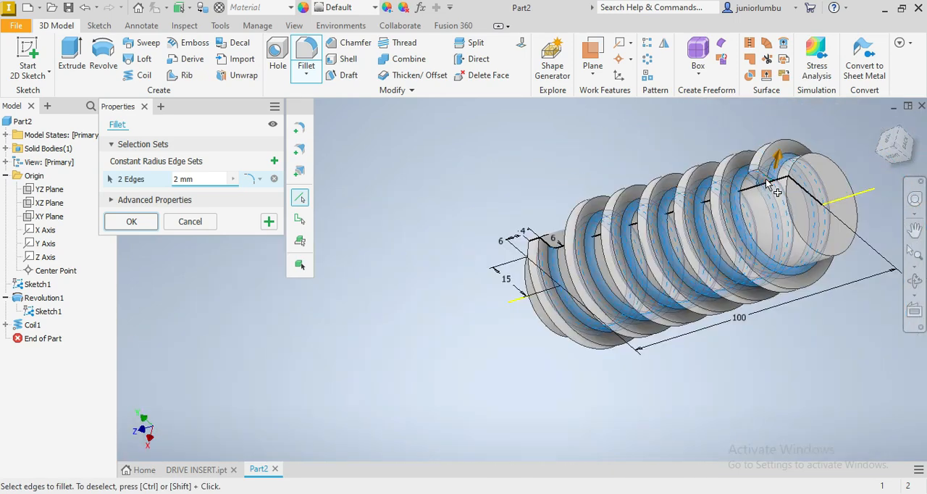
{"action": "left_click", "coordinate": [129, 223]}
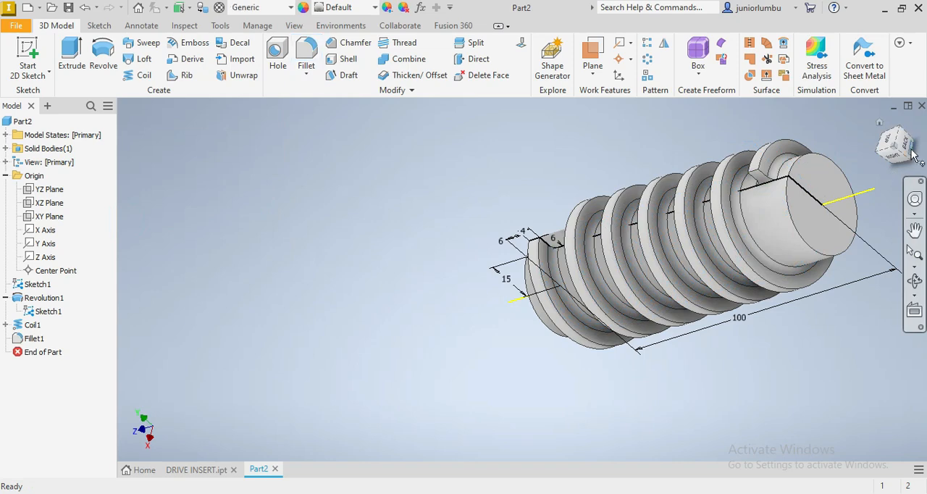
- Chamfer the circular edges at both ends of the cylinder with a distance of 2 mm
{"action": "middle_click_drag", "start_coordinate": [702, 254], "coordinate": [706, 254], "text": "shift"}
{"action": "mouse_move", "coordinate": [900, 145]}
{"action": "left_mouse_down"}
{"action": "mouse_move", "coordinate": [915, 183]}
{"action": "mouse_move", "coordinate": [902, 149]}
{"action": "mouse_move", "coordinate": [916, 156]}
{"action": "left_mouse_up"}
{"action": "scroll", "coordinate": [545, 223], "scroll_direction": "up", "scroll_amount": 5}
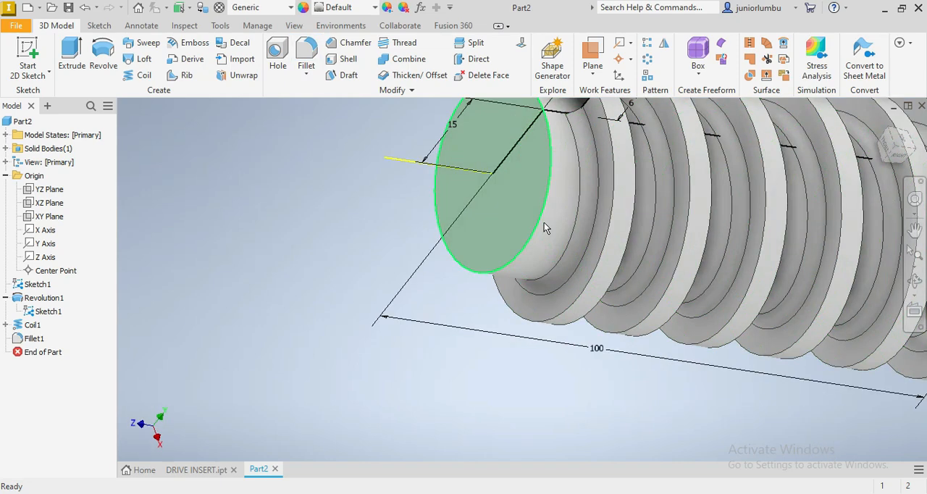
{"action": "left_click", "coordinate": [544, 223]}
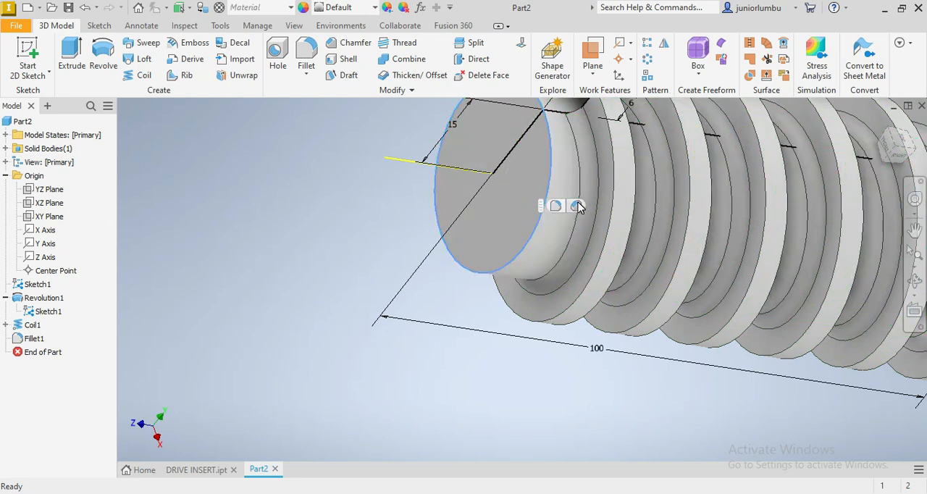
{"action": "left_click", "coordinate": [577, 203]}
{"action": "scroll", "coordinate": [500, 250], "scroll_direction": "down", "scroll_amount": 5}
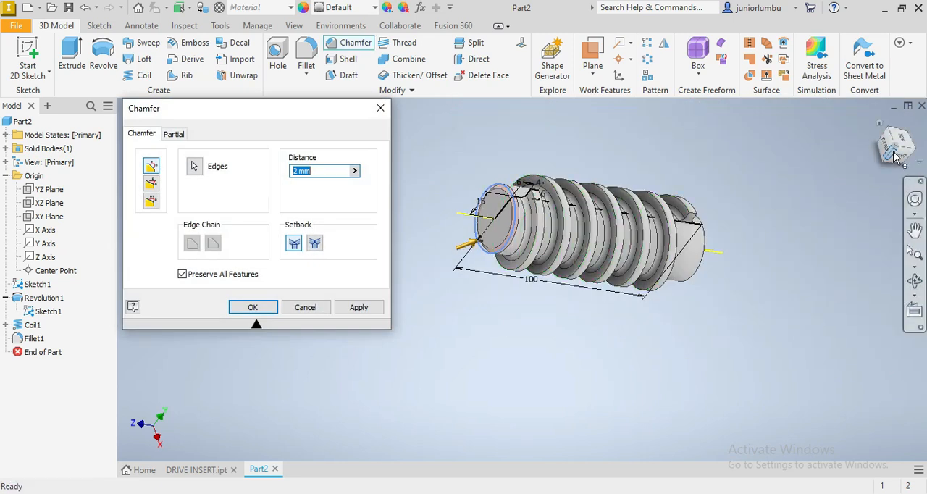
{"action": "left_click_drag", "start_coordinate": [896, 150], "coordinate": [793, 239]}
{"action": "scroll", "coordinate": [670, 304], "scroll_direction": "up", "scroll_amount": 3}
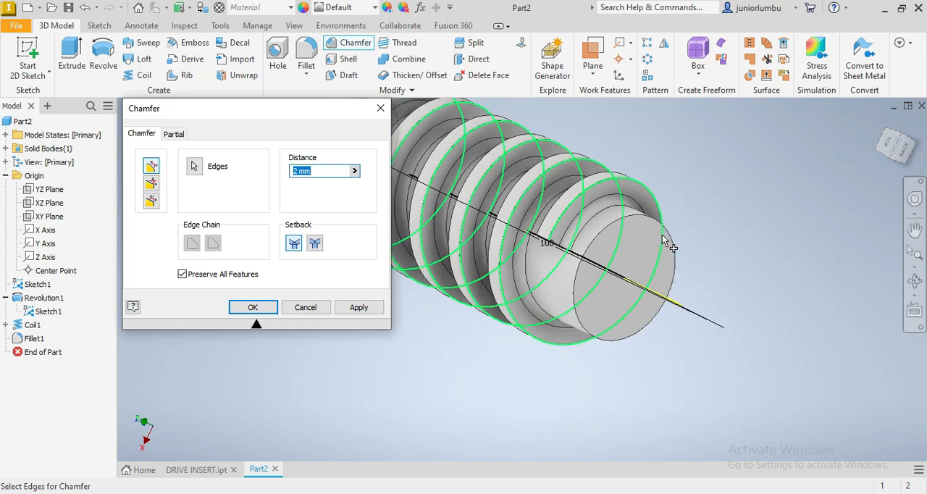
{"action": "left_click", "coordinate": [668, 231]}
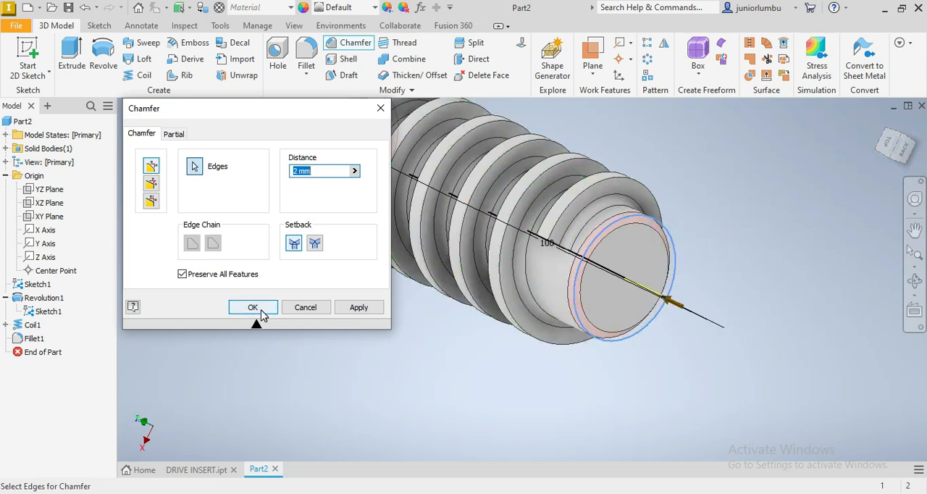
{"action": "left_click", "coordinate": [257, 308]}
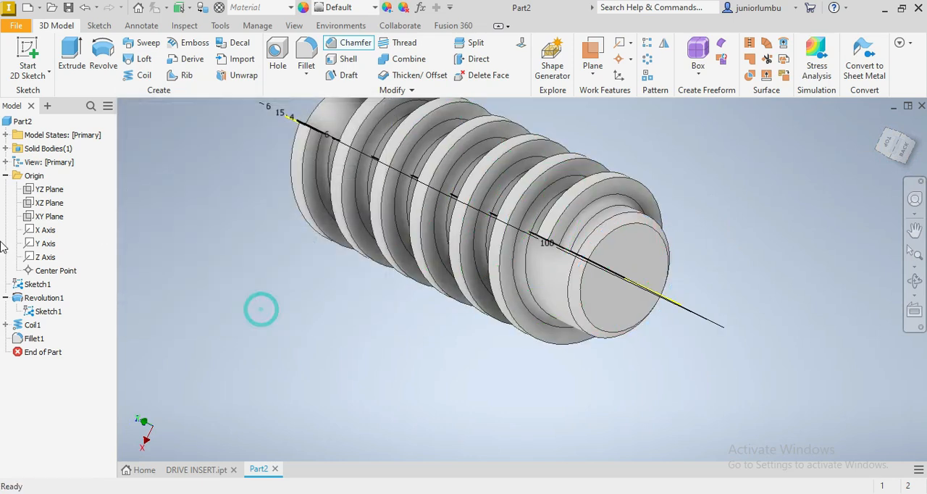
- Hide Sketch1 under the revolution feature
{"action": "right_click", "coordinate": [45, 319]}
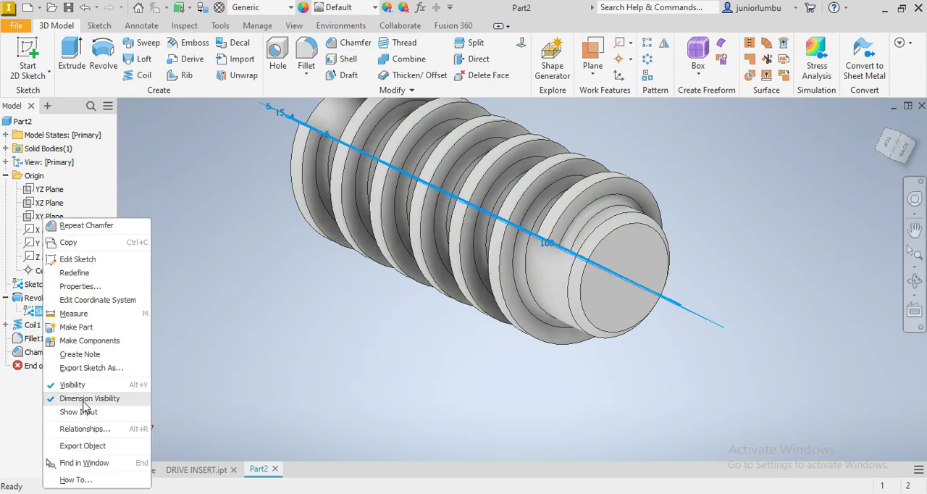
{"action": "left_click", "coordinate": [84, 389]}
{"action": "scroll", "coordinate": [811, 197], "scroll_direction": "up", "scroll_amount": 3}
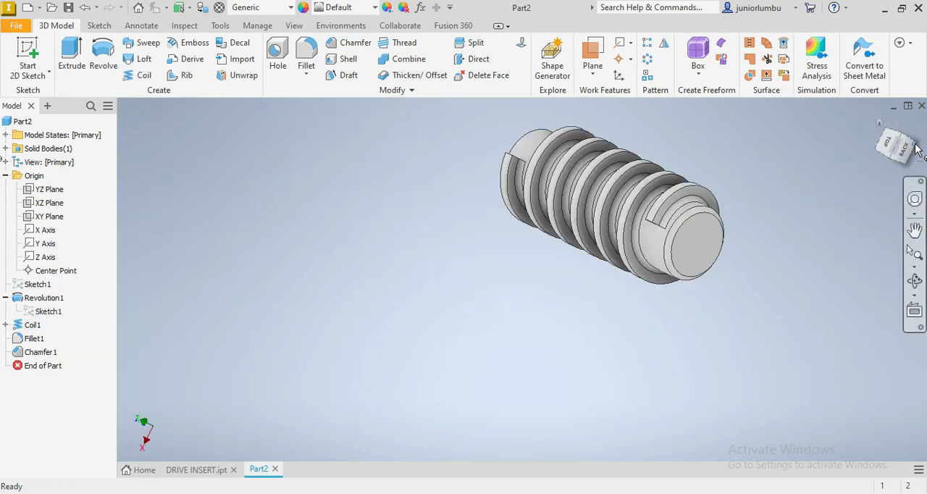
- Assign the material Steel, Carbon from the Inventor Material Library to the part
{"action": "left_click_drag", "start_coordinate": [911, 153], "coordinate": [903, 151]}
{"action": "mouse_move", "coordinate": [613, 204]}
{"action": "middle_mouse_down", "text": "shift"}
{"action": "mouse_move", "coordinate": [605, 279]}
{"action": "mouse_move", "coordinate": [667, 279]}
{"action": "mouse_move", "coordinate": [631, 304]}
{"action": "mouse_move", "coordinate": [685, 243]}
{"action": "middle_mouse_up", "text": "shift"}
{"action": "scroll", "coordinate": [701, 169], "scroll_direction": "up", "scroll_amount": 3}
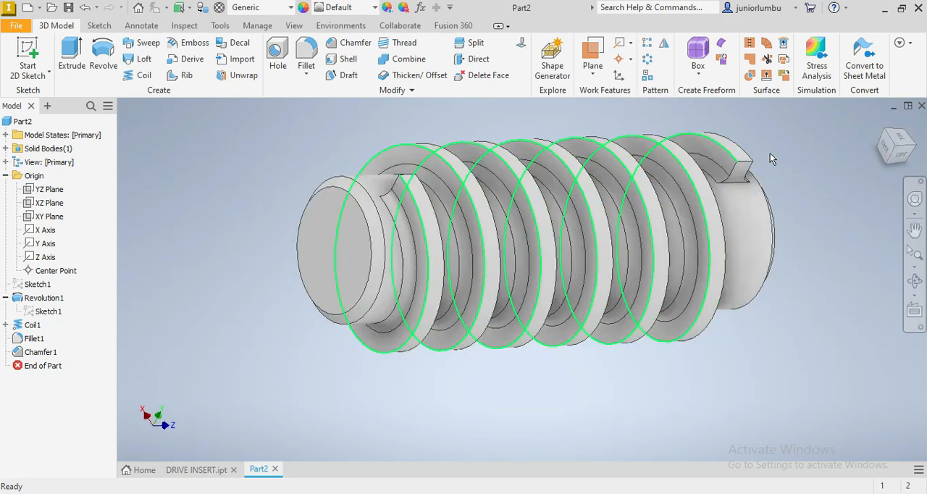
{"action": "left_click", "coordinate": [875, 157]}
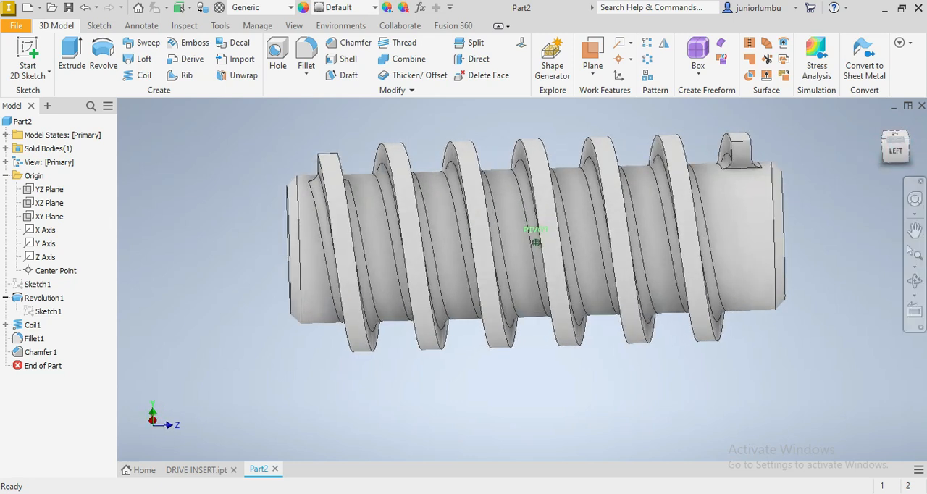
{"action": "left_click", "coordinate": [269, 9]}
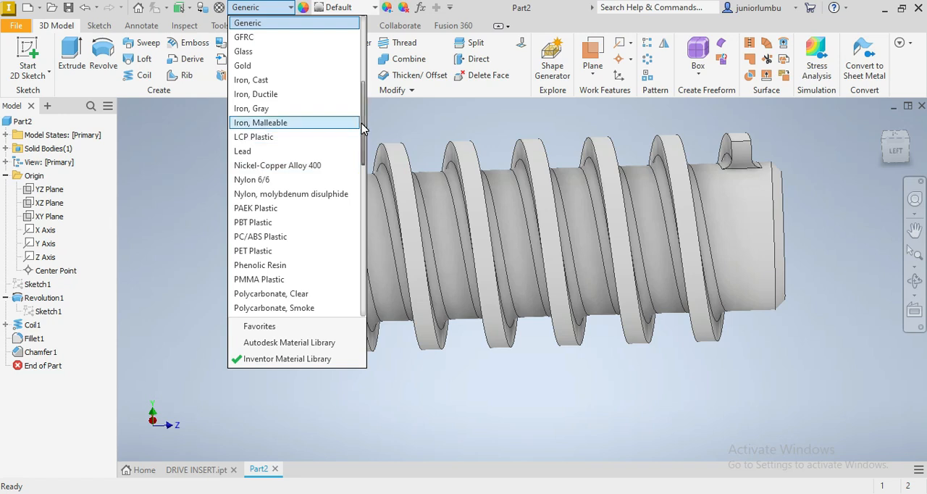
{"action": "left_click_drag", "start_coordinate": [366, 120], "coordinate": [366, 241]}
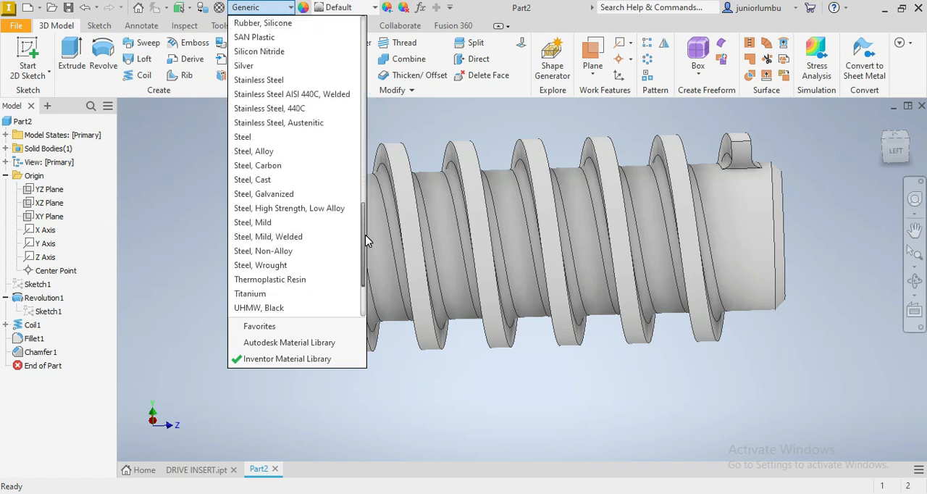
{"action": "left_click", "coordinate": [285, 166]}
{"action": "mouse_move", "coordinate": [904, 150]}
{"action": "left_mouse_down"}
{"action": "mouse_move", "coordinate": [844, 181]}
{"action": "mouse_move", "coordinate": [851, 156]}
{"action": "mouse_move", "coordinate": [818, 159]}
{"action": "mouse_move", "coordinate": [768, 210]}
{"action": "mouse_move", "coordinate": [706, 192]}
{"action": "mouse_move", "coordinate": [684, 138]}
{"action": "left_mouse_up"}
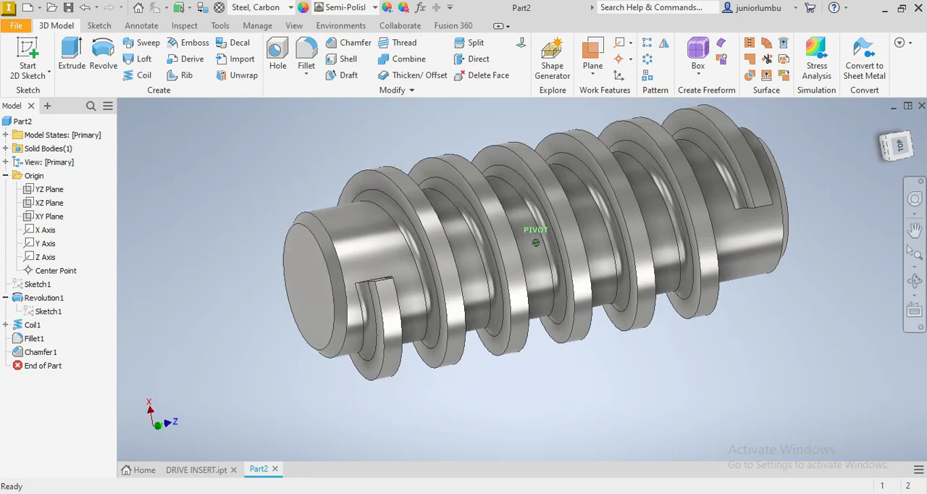
{"action": "scroll", "coordinate": [823, 153], "scroll_direction": "up", "scroll_amount": 3}
{"action": "scroll", "coordinate": [802, 134], "scroll_direction": "down", "scroll_amount": 4}
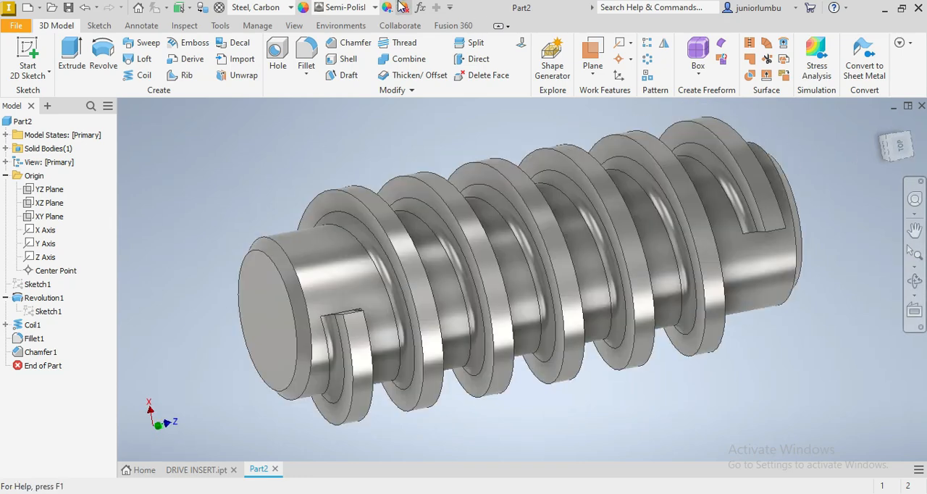
- Adjust the whole part's Semi-Polished appearance to a muted gold colour with RGB values 198, 179, 117 and apply it
{"action": "scroll", "coordinate": [709, 115], "scroll_direction": "up", "scroll_amount": 3}
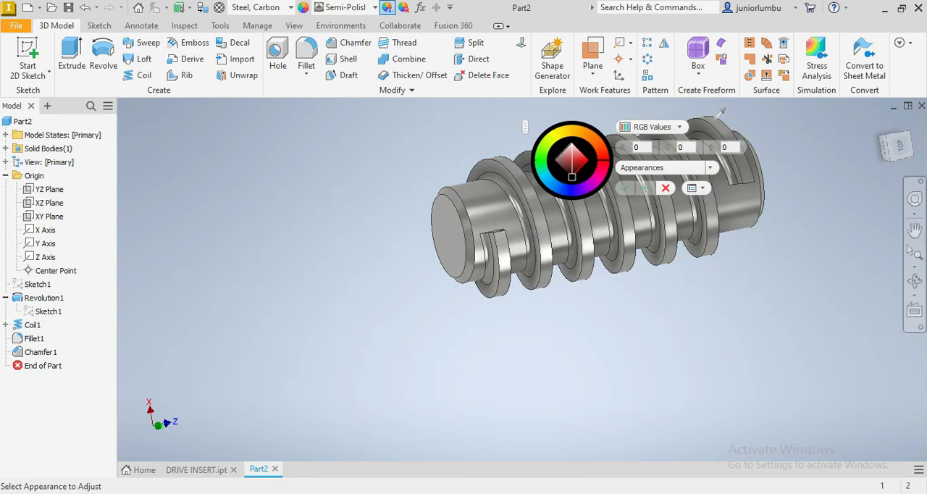
{"action": "scroll", "coordinate": [737, 127], "scroll_direction": "down", "scroll_amount": 4}
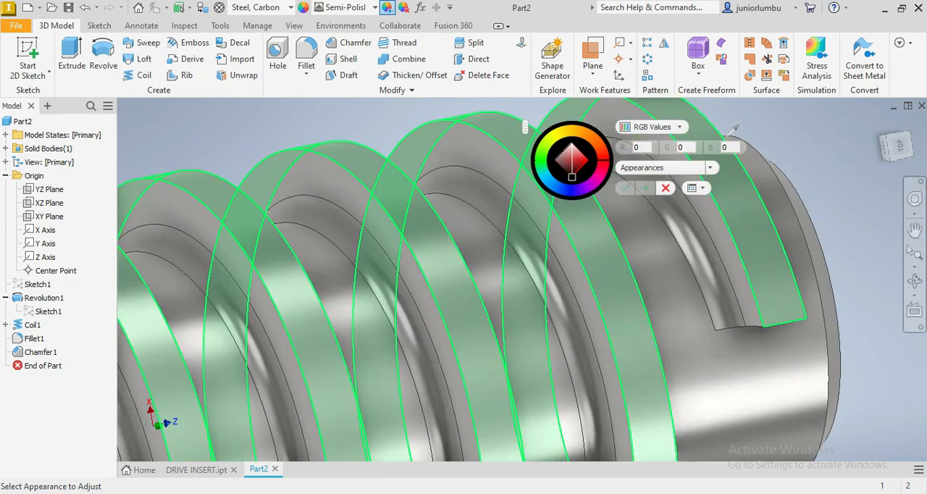
{"action": "scroll", "coordinate": [746, 128], "scroll_direction": "up", "scroll_amount": 3}
{"action": "left_click", "coordinate": [746, 130]}
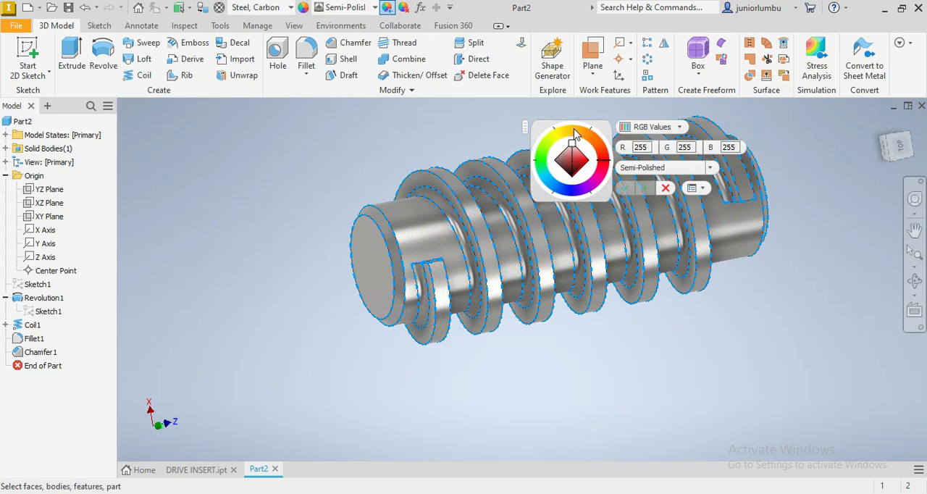
{"action": "left_click", "coordinate": [574, 133]}
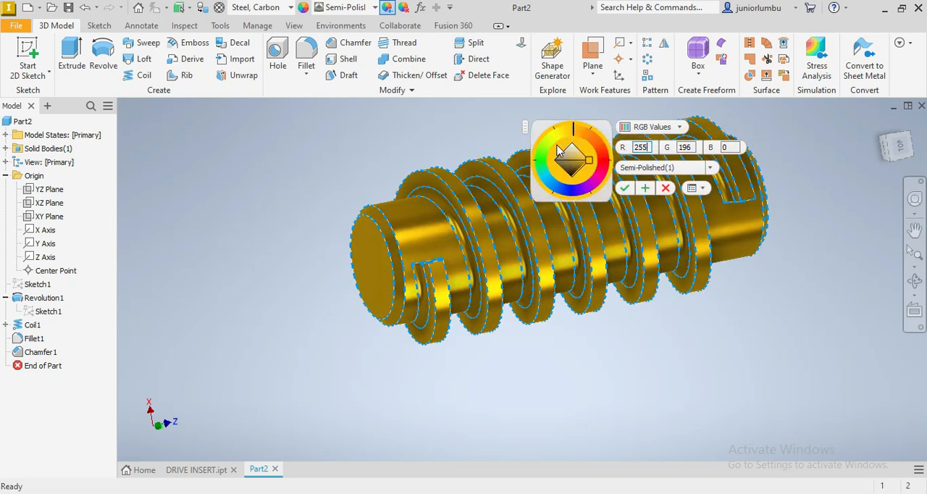
{"action": "left_click", "coordinate": [567, 161]}
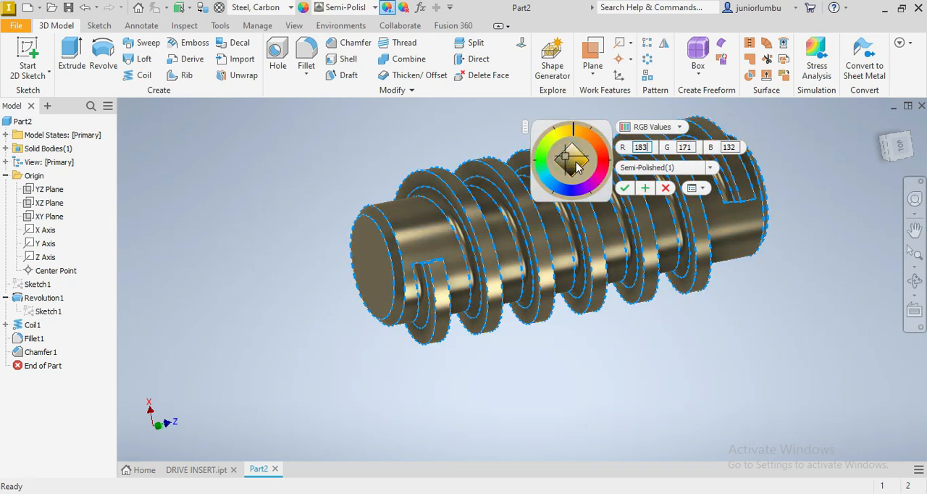
{"action": "left_click", "coordinate": [576, 166]}
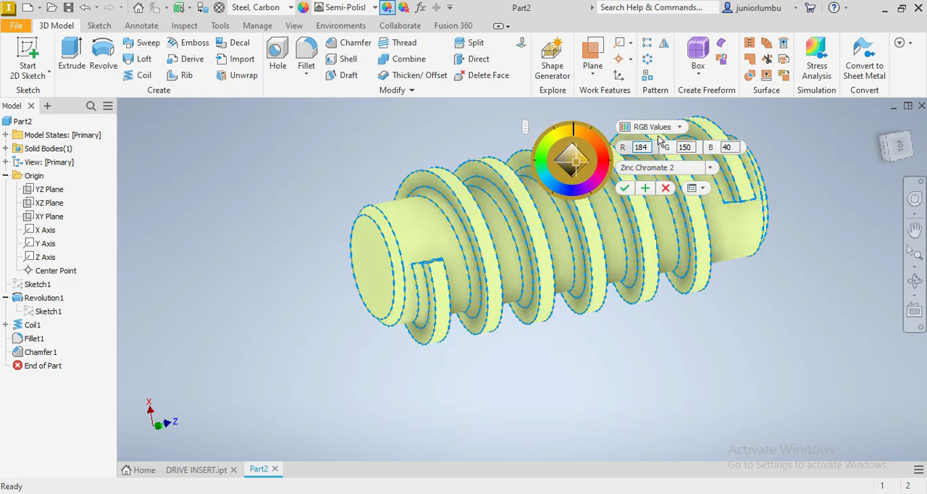
{"action": "left_click", "coordinate": [572, 161]}
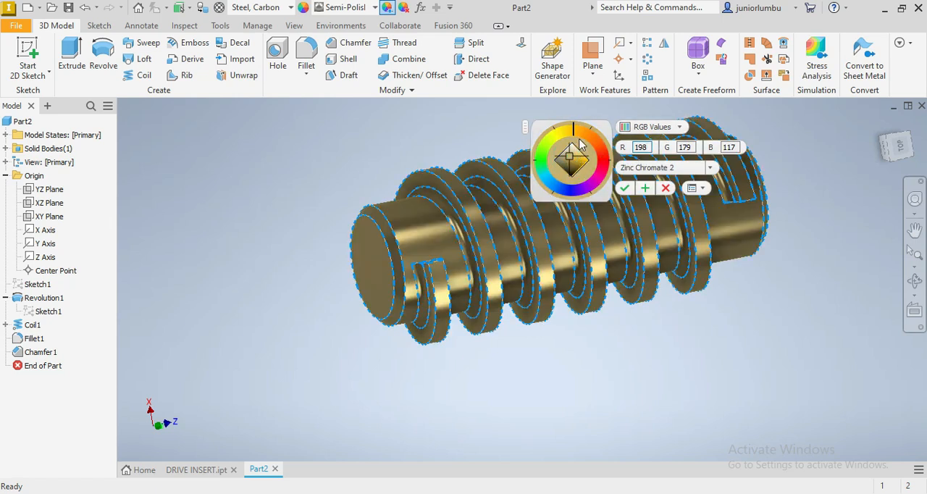
{"action": "left_click", "coordinate": [626, 188]}
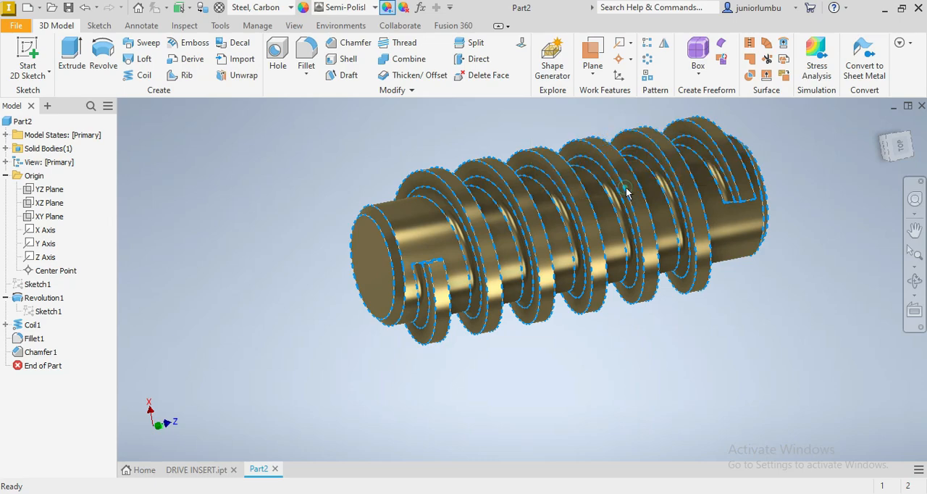
{"action": "scroll", "coordinate": [653, 149], "scroll_direction": "down", "scroll_amount": 5}
{"action": "scroll", "coordinate": [654, 148], "scroll_direction": "up", "scroll_amount": 4}
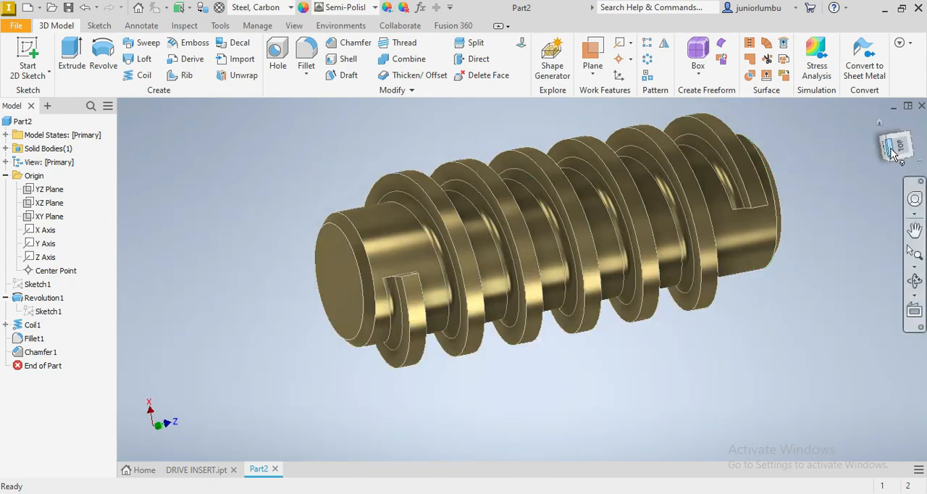
{"action": "left_click_drag", "start_coordinate": [874, 158], "coordinate": [845, 206]}
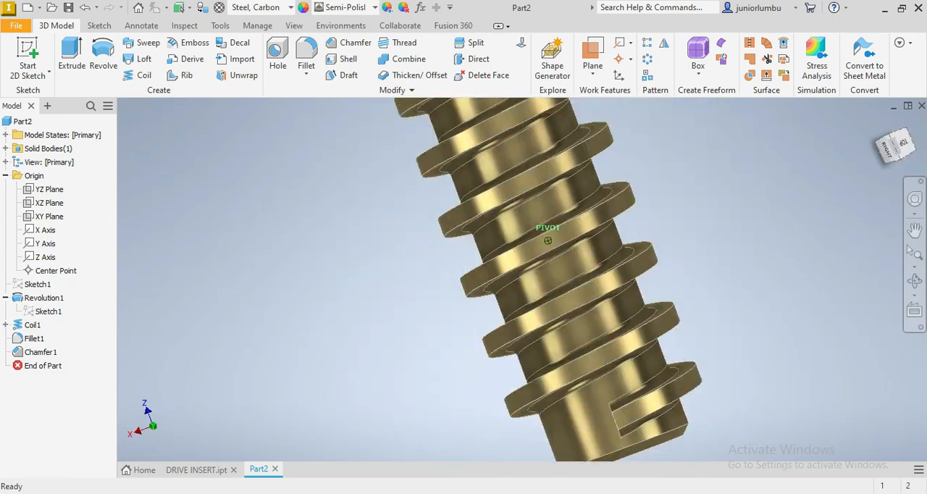